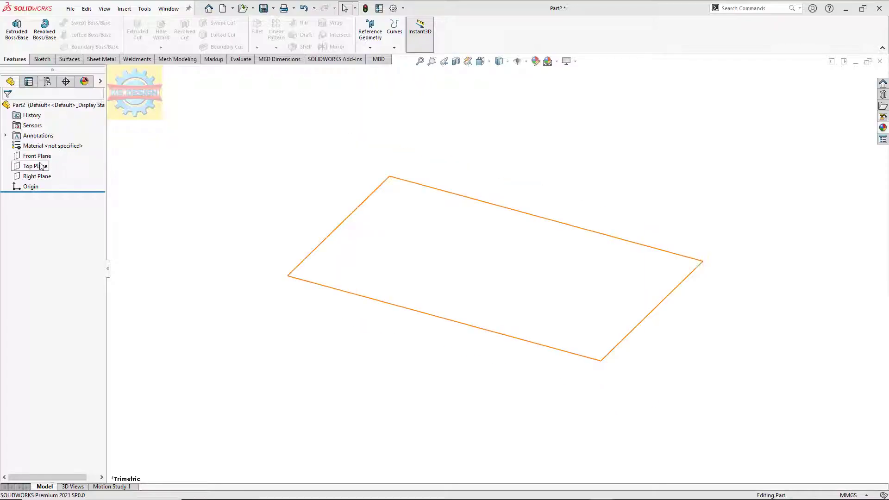
Step: Sketch on the Top Plane and draw a vertical spline running up through the origin
{"action": "left_click", "coordinate": [39, 166]}
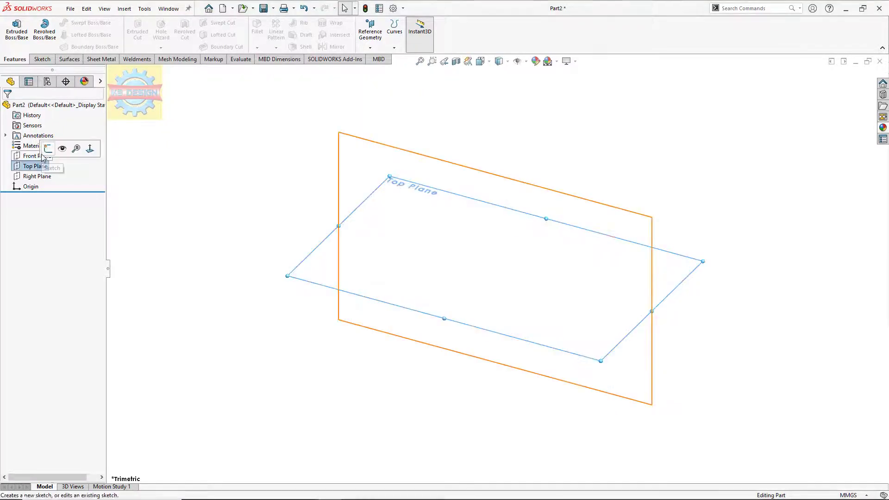
{"action": "left_click", "coordinate": [46, 150]}
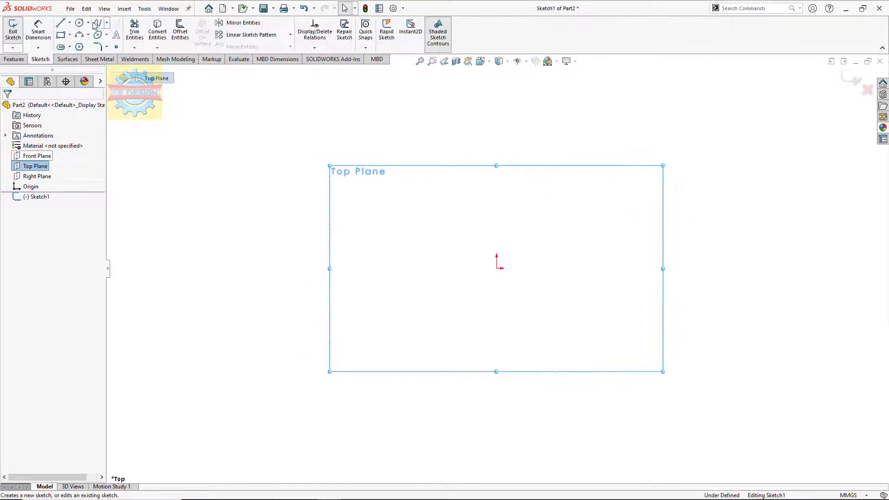
{"action": "left_click", "coordinate": [495, 365]}
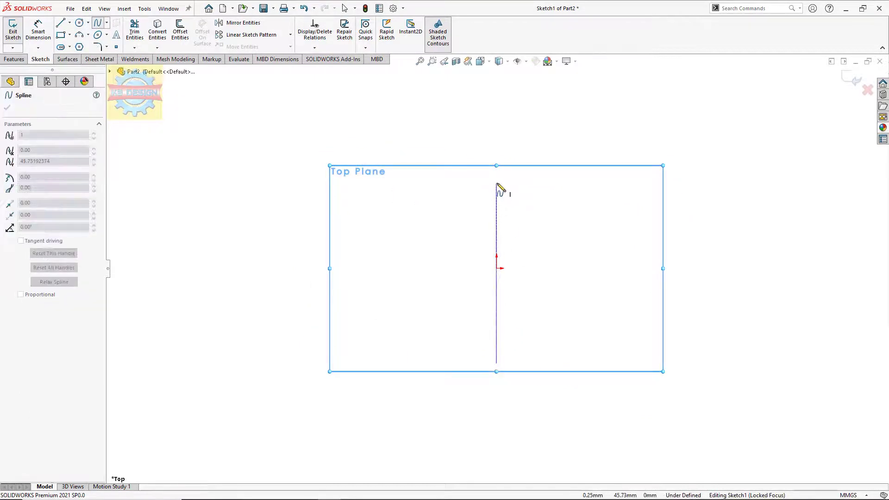
{"action": "left_click", "coordinate": [497, 183]}
{"action": "left_click", "coordinate": [35, 29]}
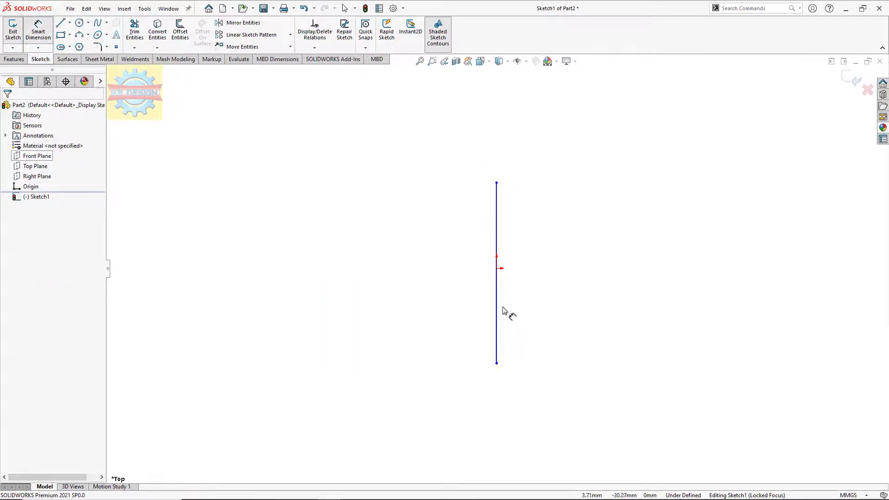
Step: Dimension the spline's height to 2000 mm and its top point 1000 mm above the origin
{"action": "left_click", "coordinate": [497, 183]}
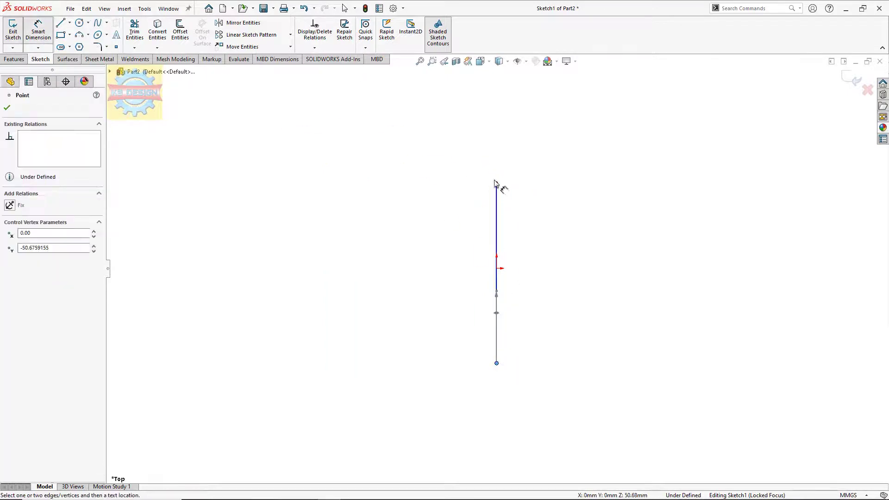
{"action": "left_click", "coordinate": [607, 241]}
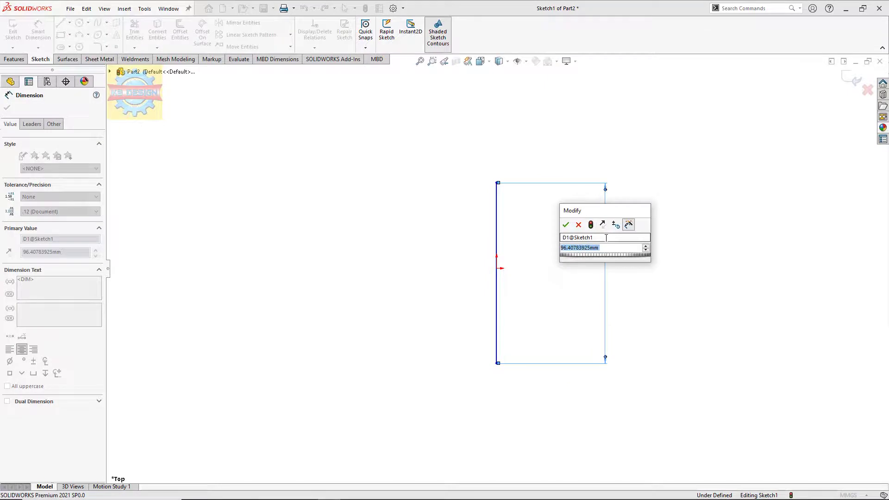
{"action": "type", "text": "2000"}
{"action": "key", "text": "Return"}
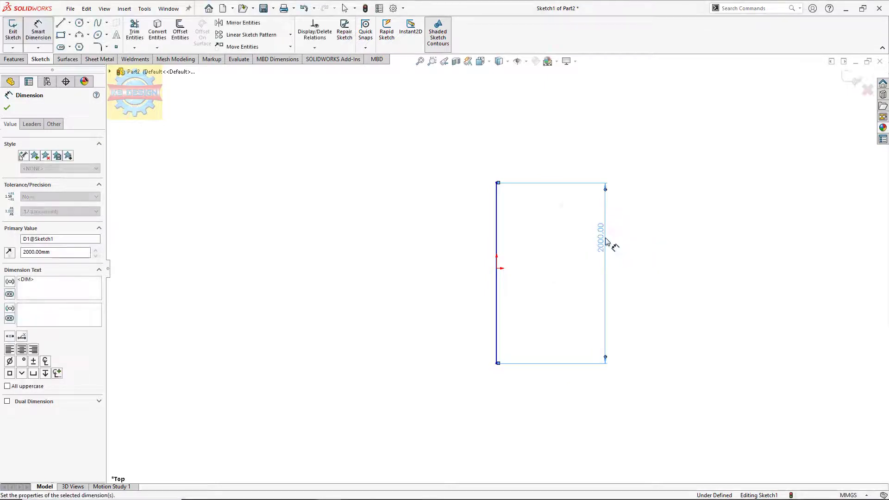
{"action": "left_click", "coordinate": [497, 268]}
{"action": "left_click", "coordinate": [497, 183]}
{"action": "left_click", "coordinate": [474, 225]}
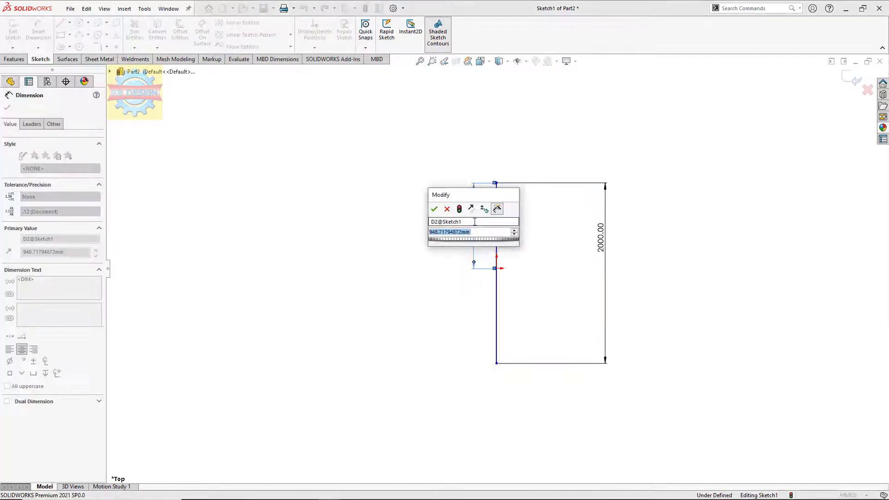
{"action": "type", "text": "1000"}
{"action": "key", "text": "Return"}
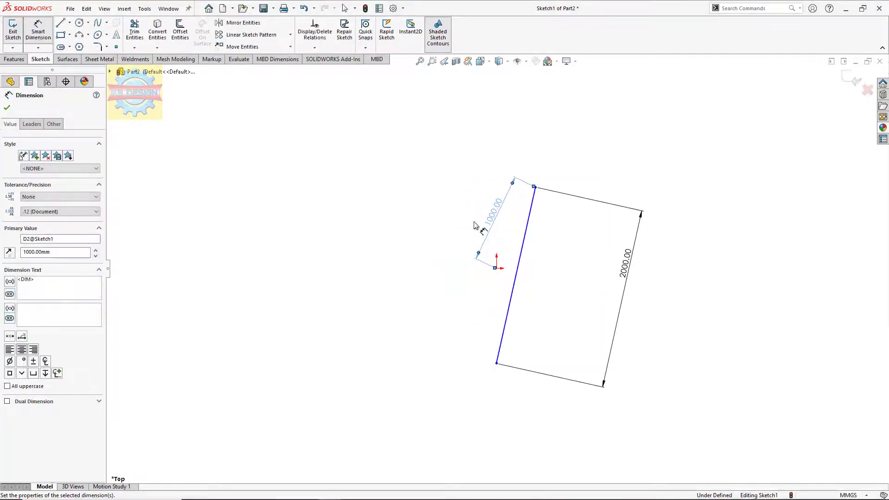
Step: Undo the change that tilted the sketch and reset the 96.41 height dimension to 2000 mm
{"action": "key", "text": "ctrl+z"}
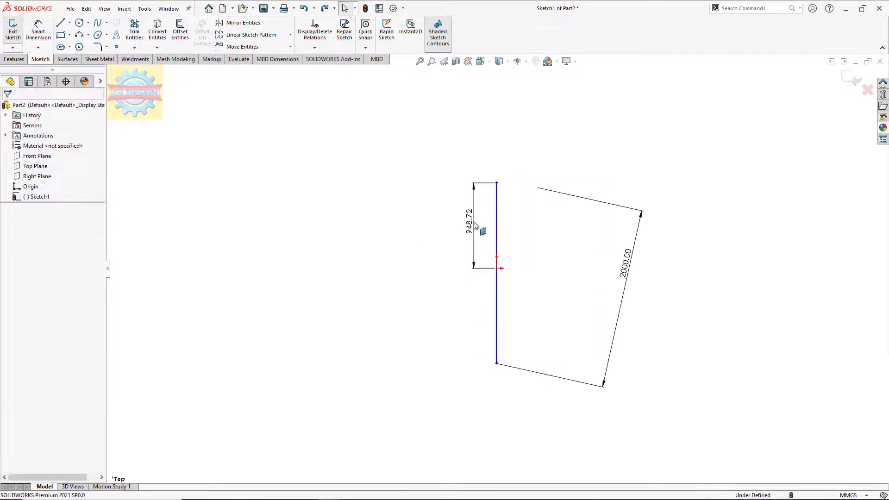
{"action": "left_click_drag", "start_coordinate": [642, 211], "coordinate": [627, 211]}
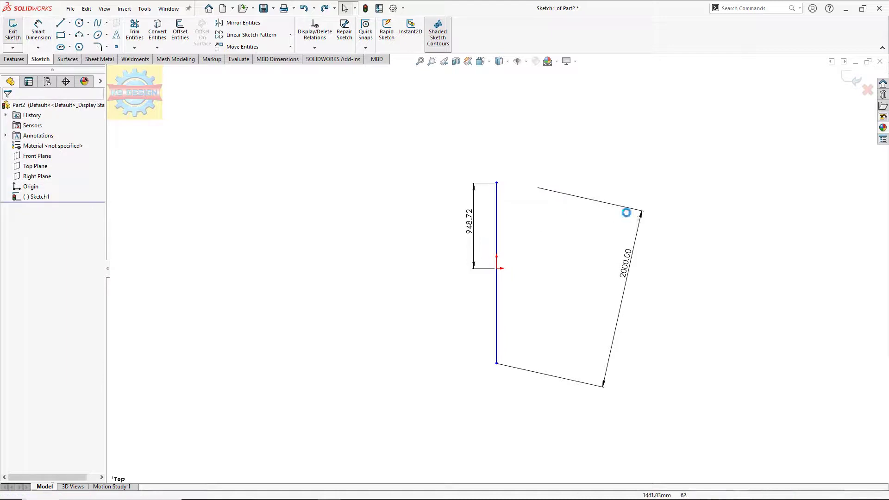
{"action": "scroll", "coordinate": [462, 268], "scroll_direction": "down", "scroll_amount": 4}
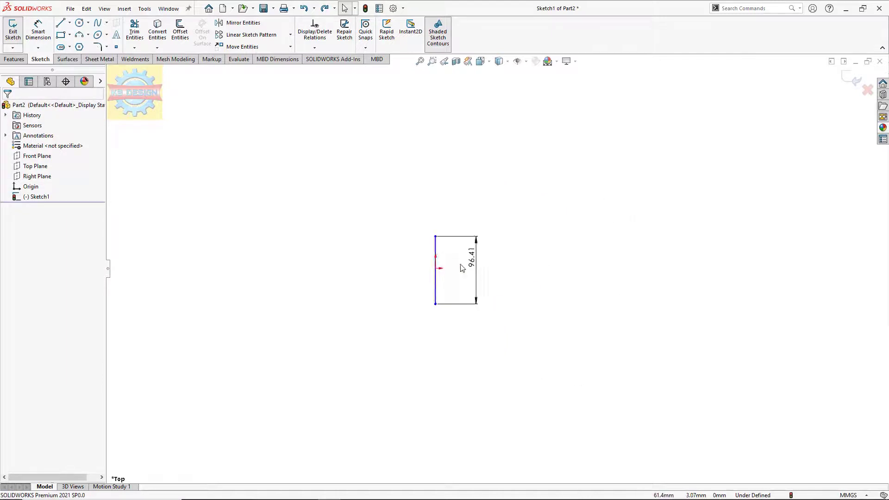
{"action": "scroll", "coordinate": [461, 269], "scroll_direction": "down", "scroll_amount": 5}
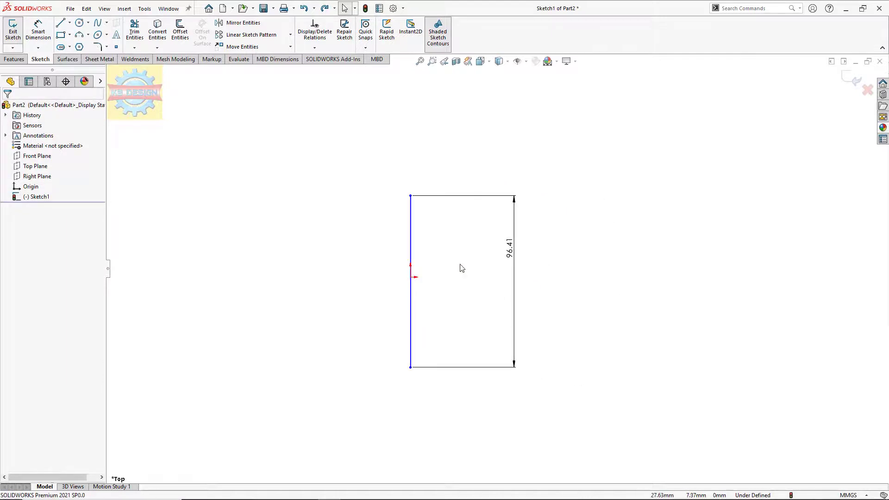
{"action": "double_click", "coordinate": [510, 250]}
{"action": "type", "text": "2000"}
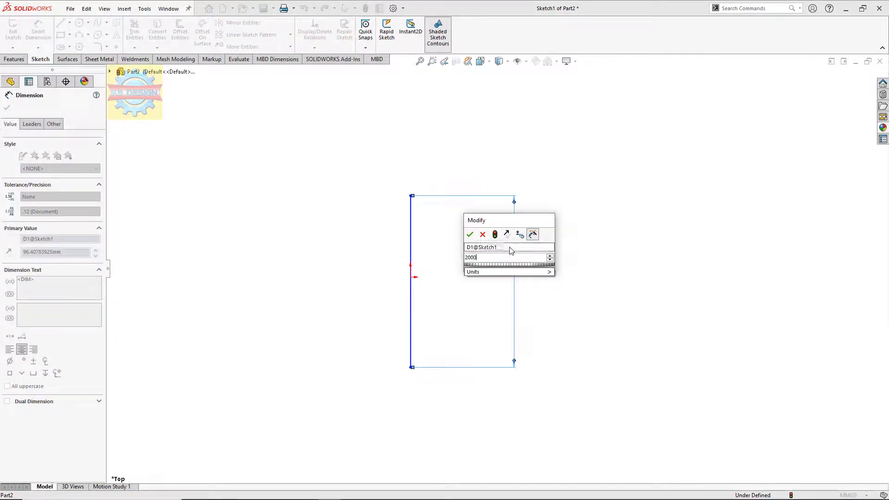
{"action": "key", "text": "Return"}
{"action": "key", "text": "Escape"}
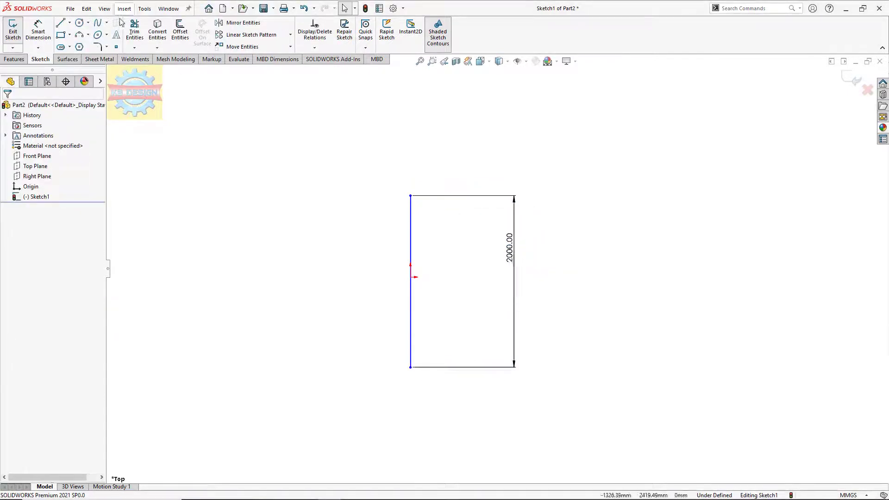
Step: Add a relation aligning both spline endpoints with the origin
{"action": "left_click", "coordinate": [70, 23]}
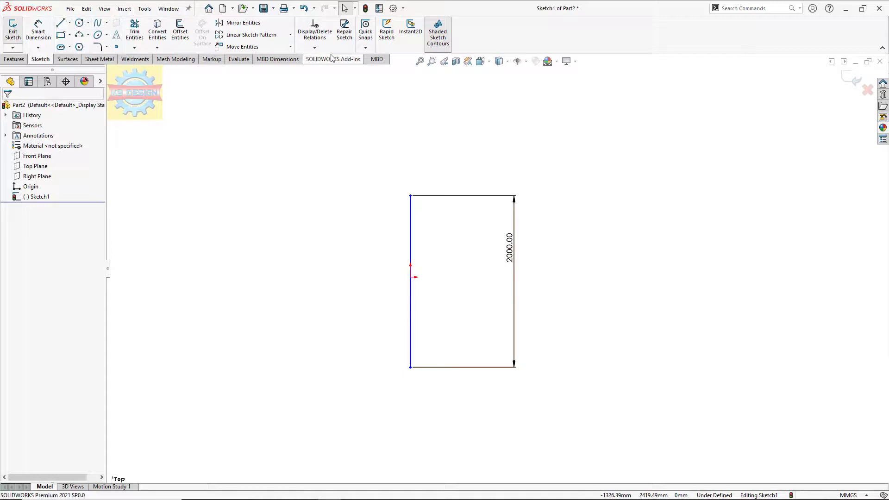
{"action": "left_click", "coordinate": [314, 47]}
{"action": "left_click", "coordinate": [320, 70]}
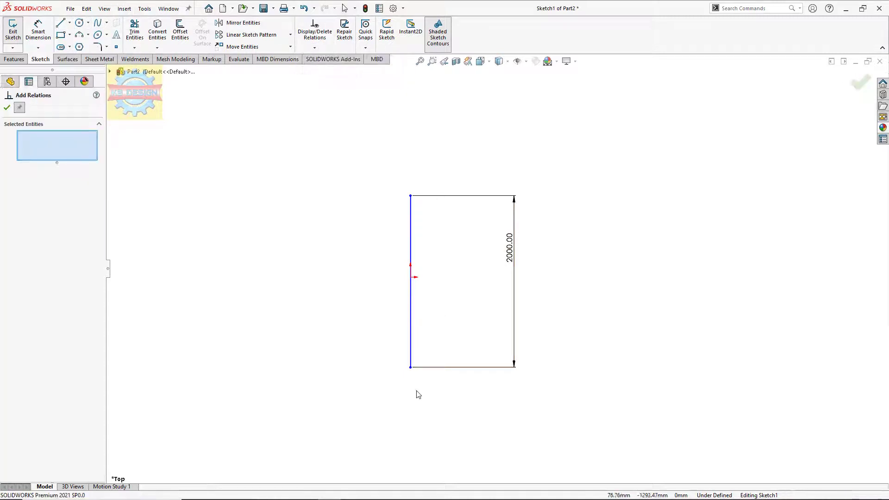
{"action": "left_click", "coordinate": [410, 369]}
{"action": "left_click", "coordinate": [411, 278]}
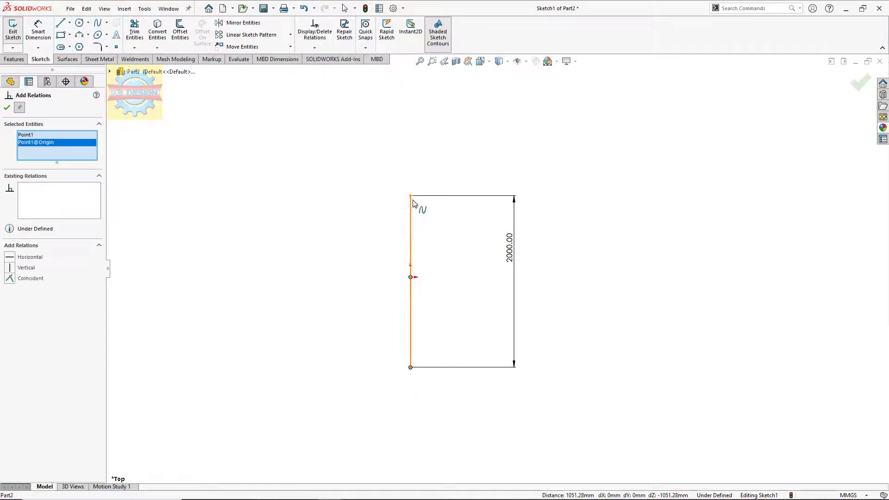
{"action": "left_click", "coordinate": [411, 197]}
{"action": "key", "text": "Escape"}
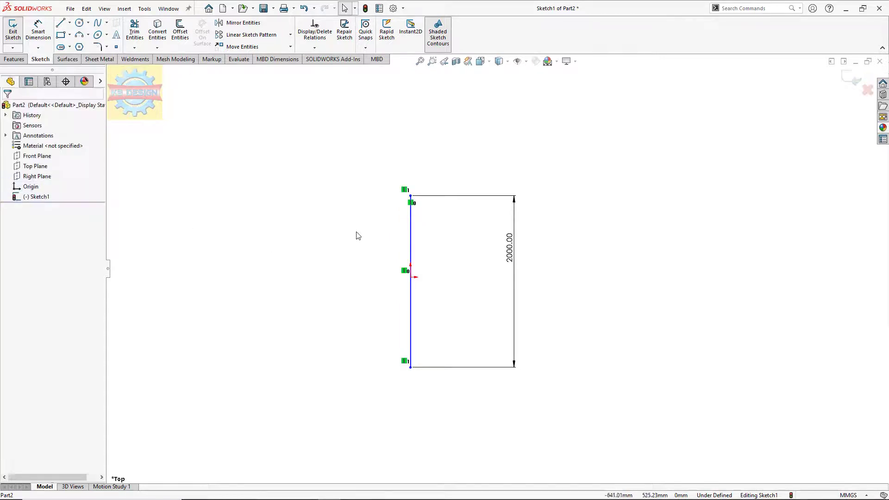
Step: Dimension the spline's top endpoint 1000 mm above the origin
{"action": "left_click", "coordinate": [38, 31]}
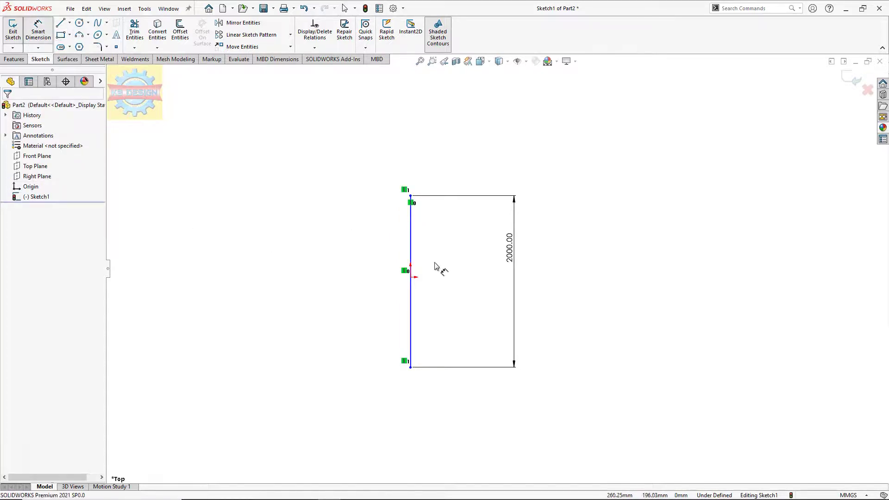
{"action": "left_click", "coordinate": [410, 278]}
{"action": "left_click", "coordinate": [410, 197]}
{"action": "left_click", "coordinate": [340, 236]}
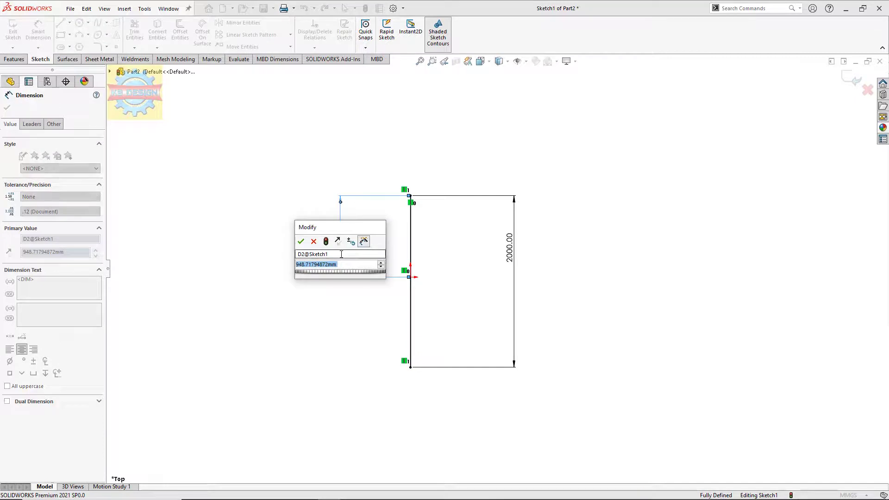
{"action": "type", "text": "1000"}
{"action": "key", "text": "Return"}
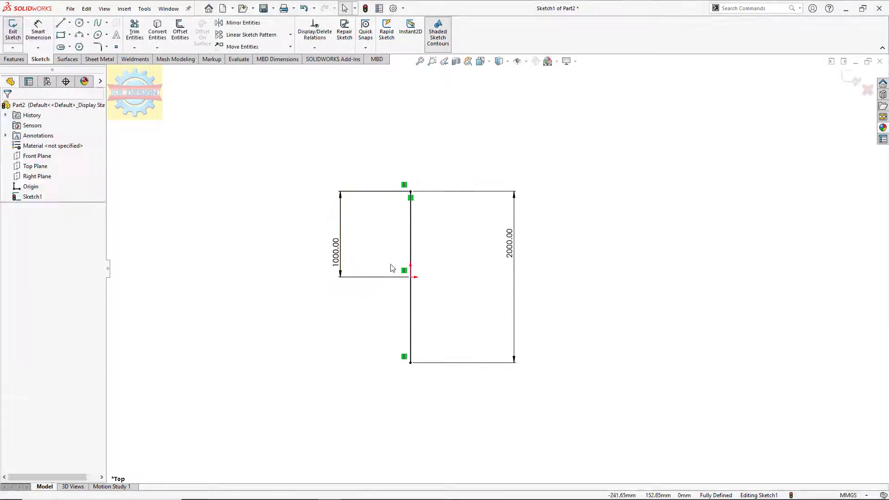
Step: Drag the spline's top and bottom into an S-curve
{"action": "left_click", "coordinate": [411, 265]}
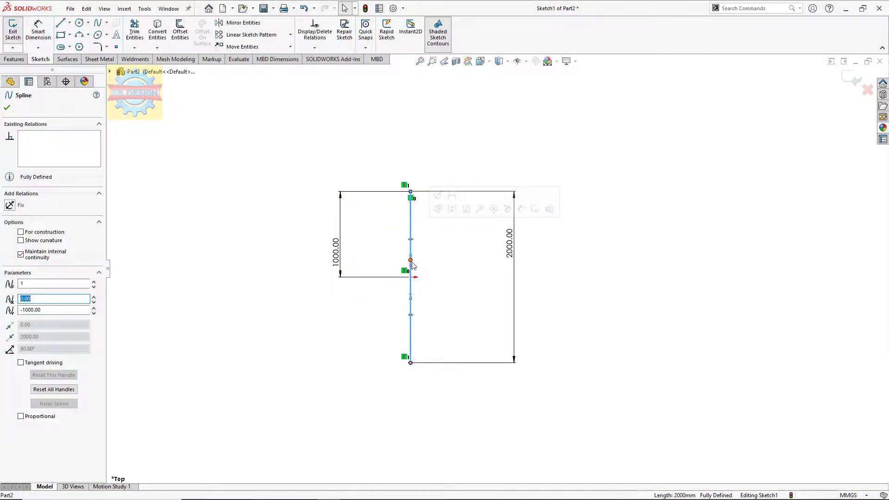
{"action": "left_click_drag", "start_coordinate": [411, 240], "coordinate": [377, 227]}
{"action": "left_click_drag", "start_coordinate": [411, 315], "coordinate": [470, 319]}
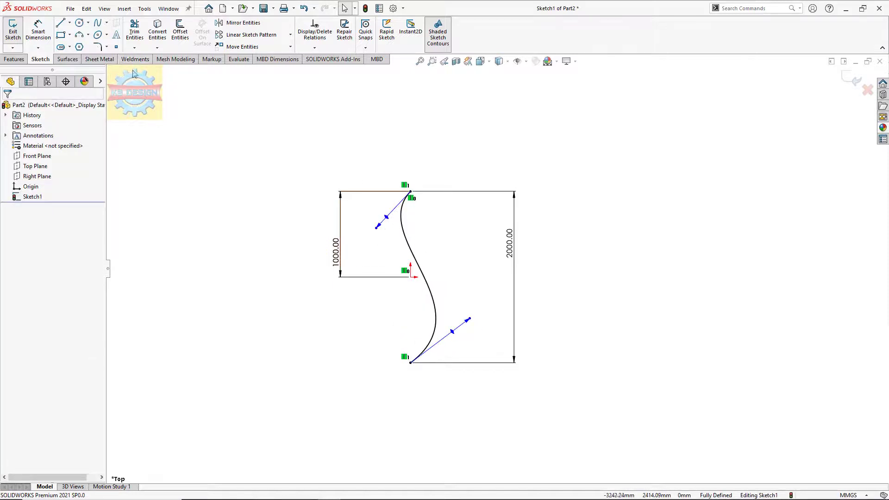
Step: Draw a horizontal centerline from the origin to the right
{"action": "left_click", "coordinate": [69, 23]}
{"action": "left_click", "coordinate": [80, 44]}
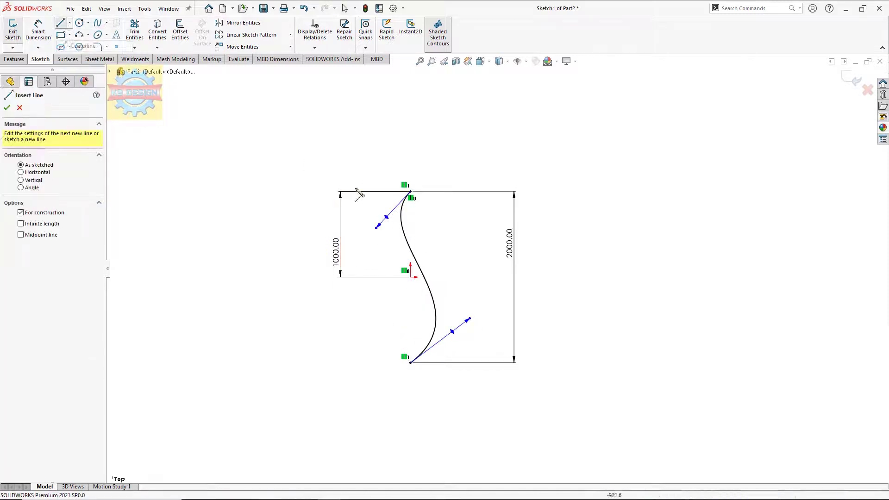
{"action": "left_click_drag", "start_coordinate": [410, 277], "coordinate": [485, 277]}
{"action": "key", "text": "Escape"}
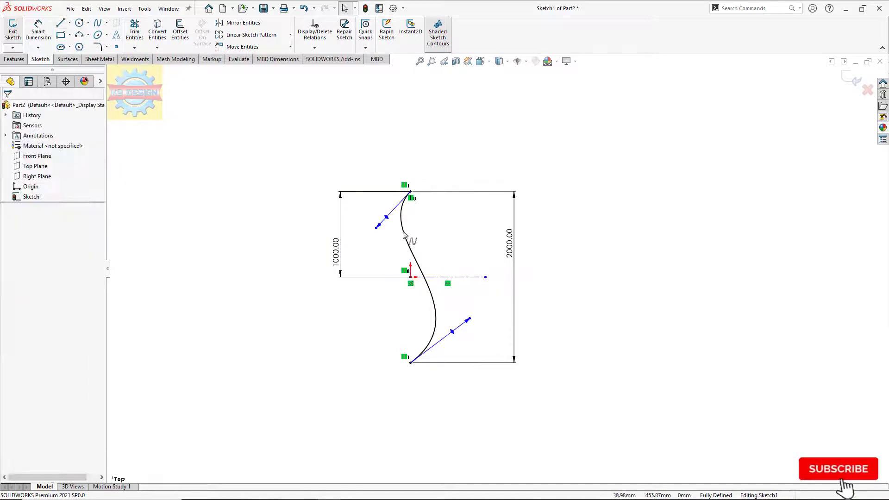
Step: Set both spline tangent handle lengths to 6000
{"action": "left_click", "coordinate": [401, 218]}
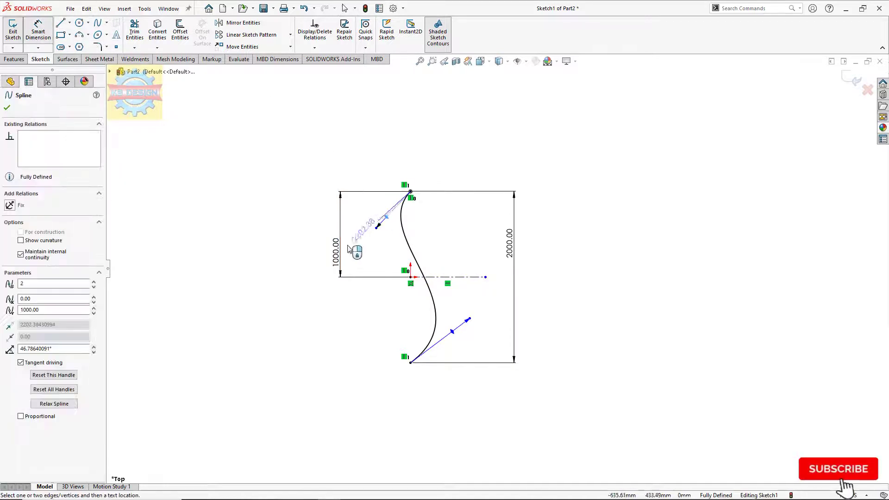
{"action": "left_click", "coordinate": [313, 270]}
{"action": "type", "text": "6000"}
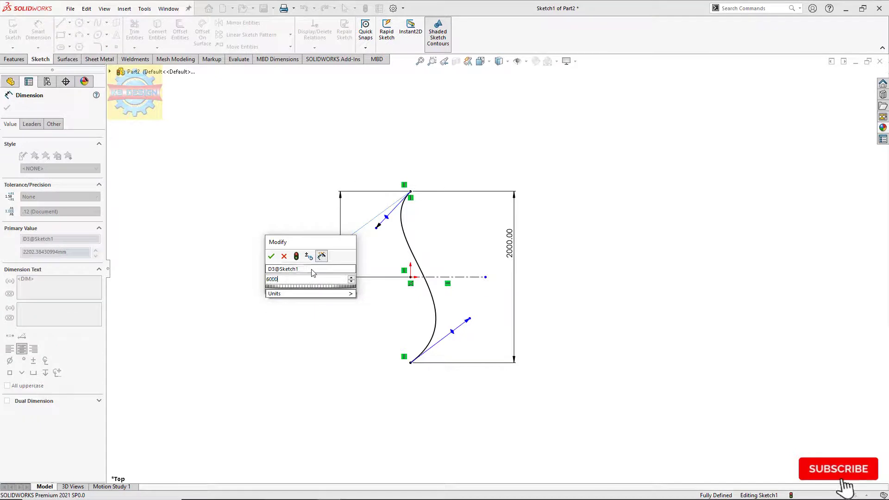
{"action": "key", "text": "Return"}
{"action": "left_click", "coordinate": [459, 332]}
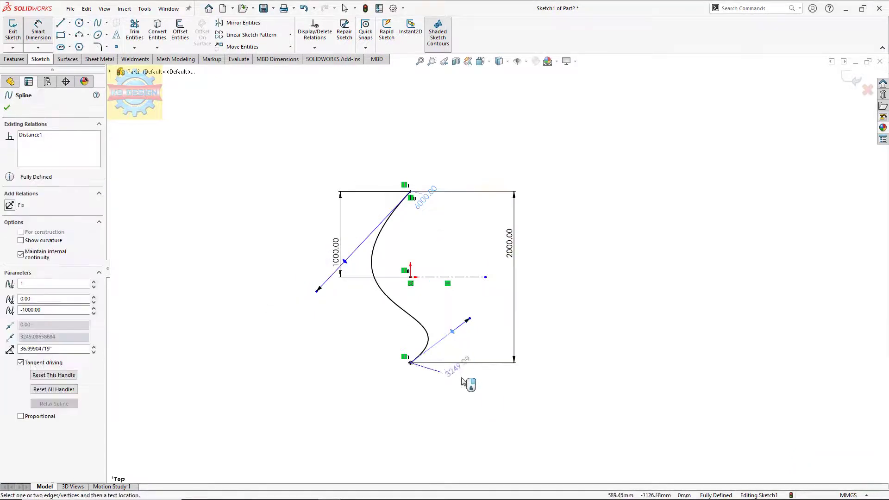
{"action": "left_click", "coordinate": [463, 385]}
{"action": "type", "text": "6000"}
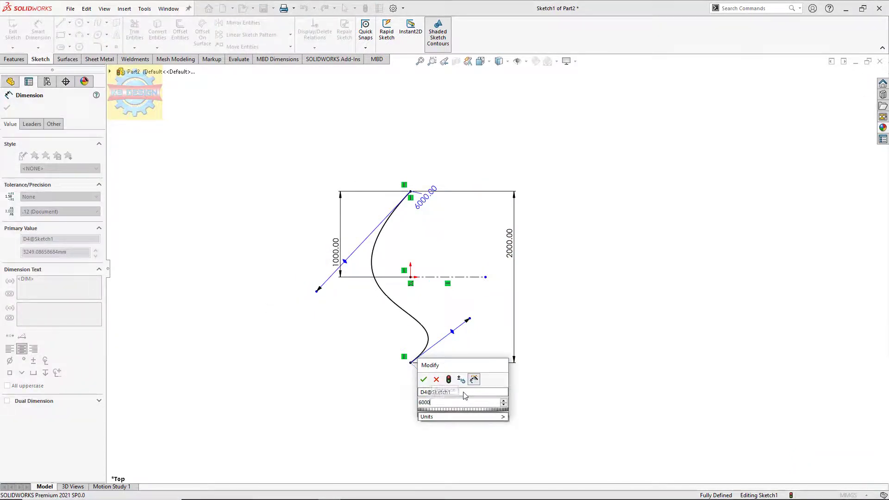
{"action": "key", "text": "Return"}
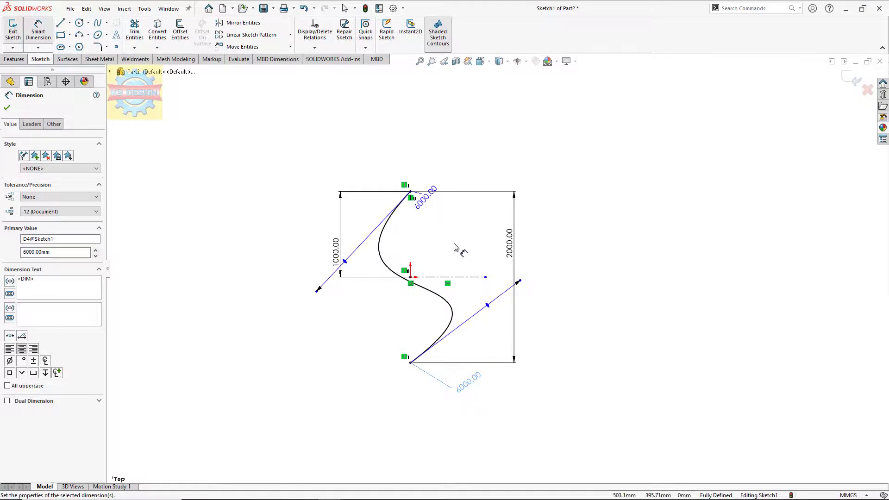
Step: Set both tangent handles to 30° from the horizontal centerline
{"action": "left_click", "coordinate": [444, 279]}
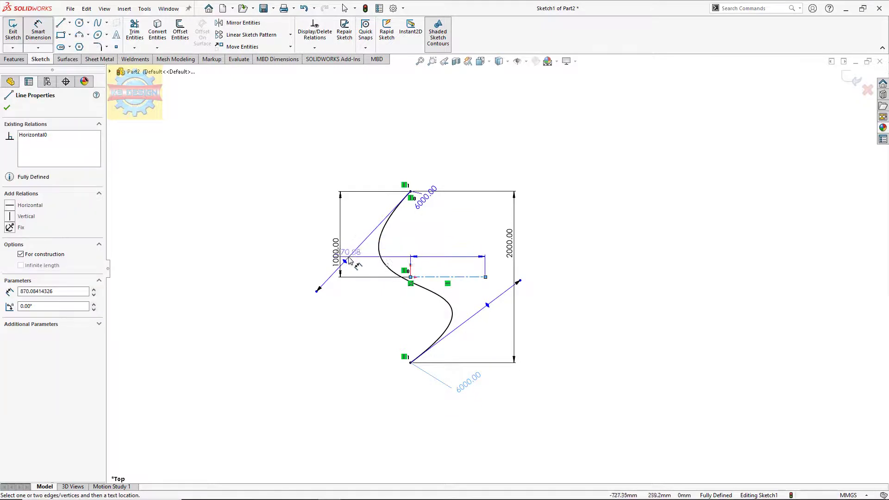
{"action": "left_click", "coordinate": [366, 242]}
{"action": "left_click", "coordinate": [384, 249]}
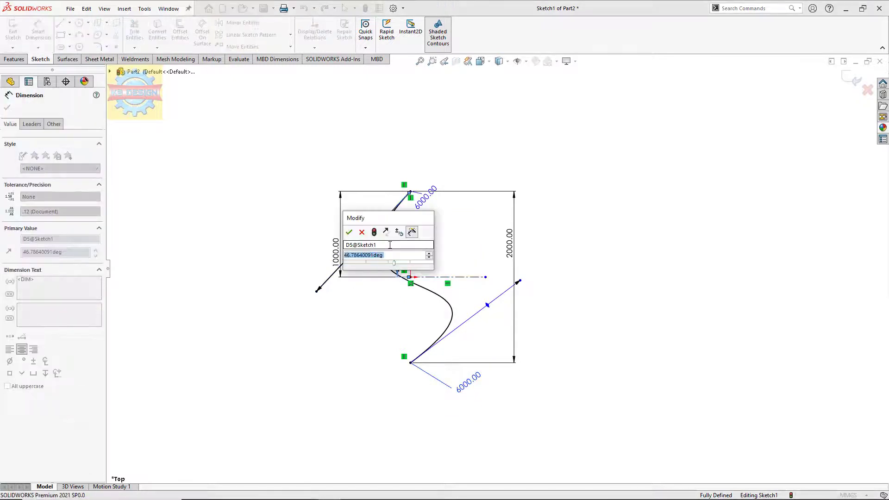
{"action": "type", "text": "30"}
{"action": "key", "text": "Return"}
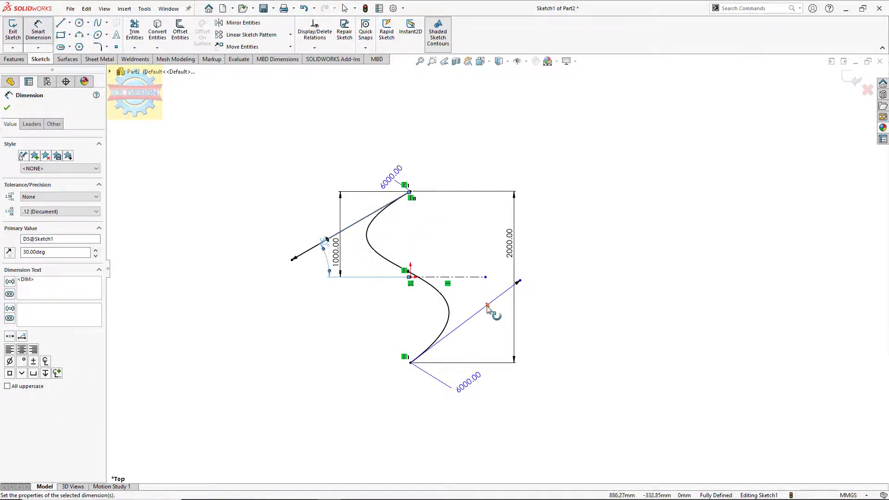
{"action": "left_click", "coordinate": [487, 306]}
{"action": "left_click", "coordinate": [443, 278]}
{"action": "left_click", "coordinate": [446, 300]}
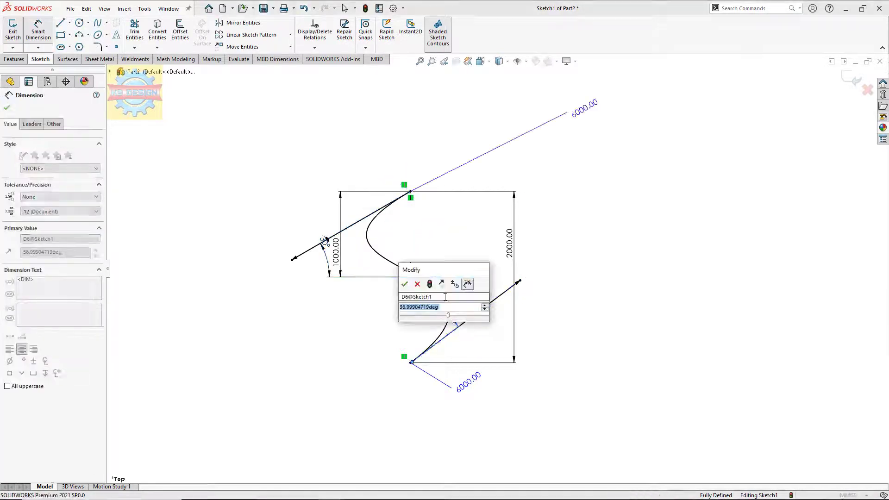
{"action": "type", "text": "30"}
{"action": "key", "text": "Return"}
{"action": "key", "text": "Escape"}
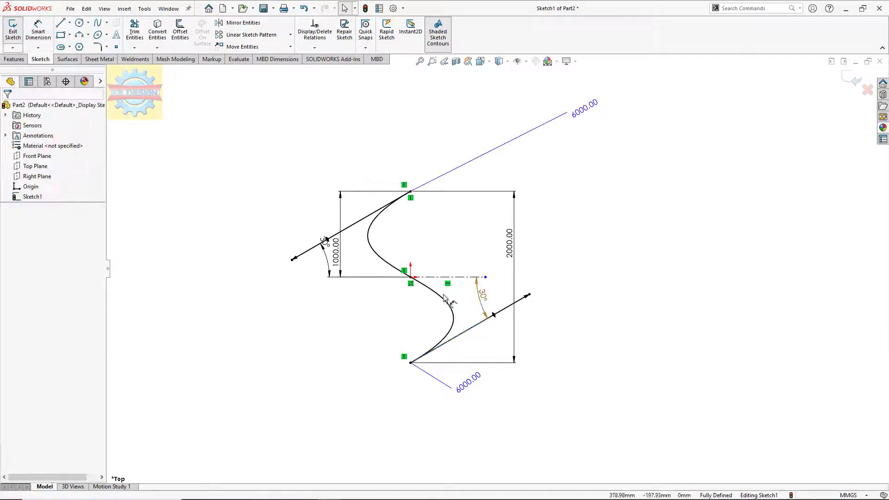
Step: Offset the S-curve spline by 100 mm
{"action": "left_click", "coordinate": [180, 31]}
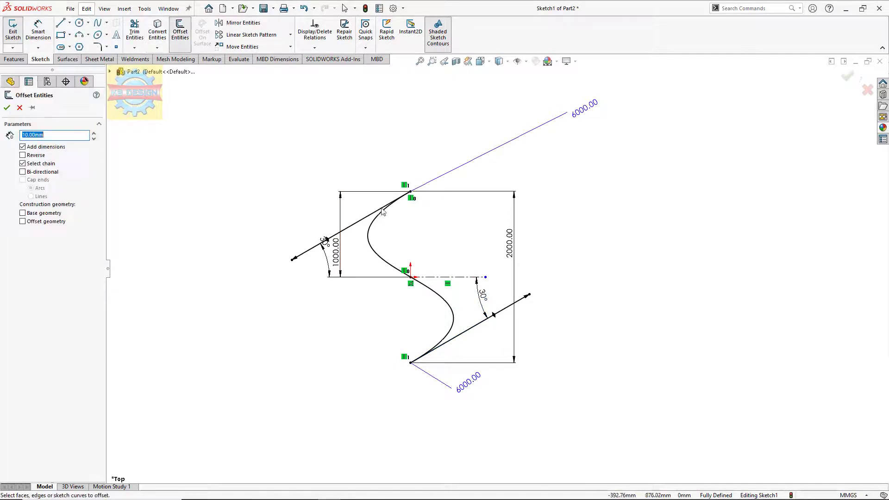
{"action": "left_click", "coordinate": [374, 251]}
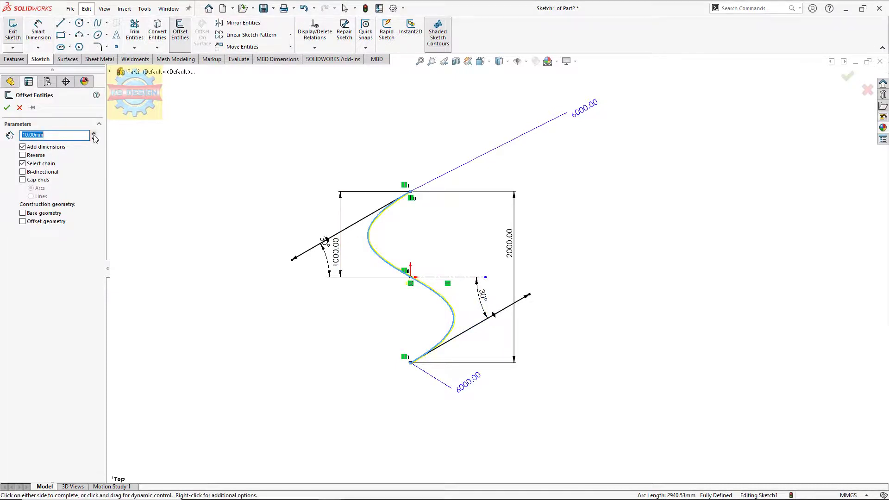
{"action": "type", "text": "10"}
{"action": "key", "text": "Return"}
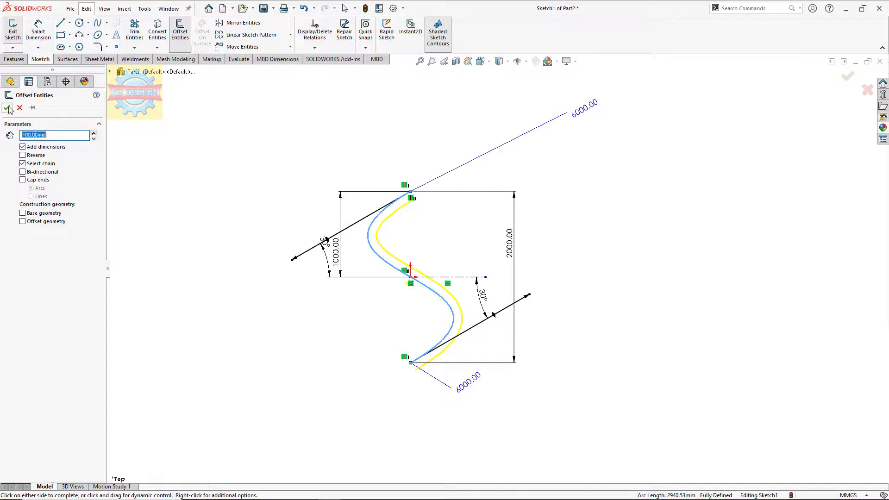
{"action": "left_click", "coordinate": [8, 108]}
Step: Close the top and bottom gaps with lines and exit the sketch
{"action": "left_click", "coordinate": [60, 23]}
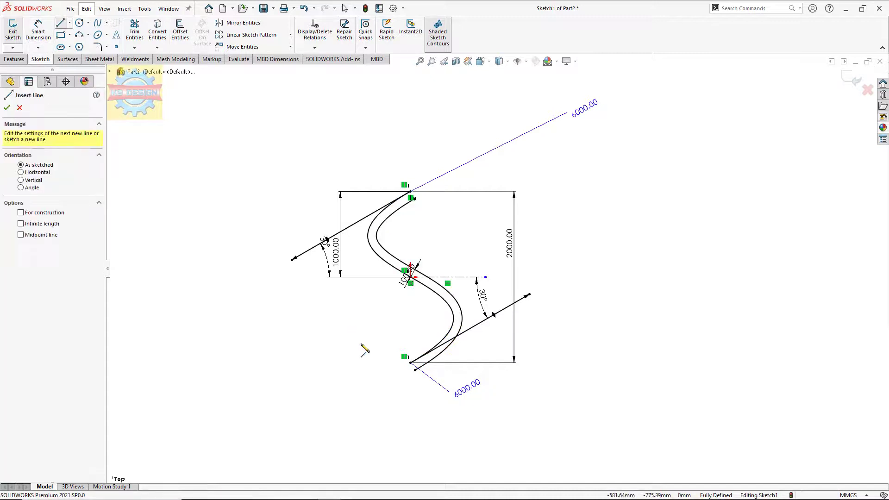
{"action": "left_click_drag", "start_coordinate": [410, 363], "coordinate": [416, 369]}
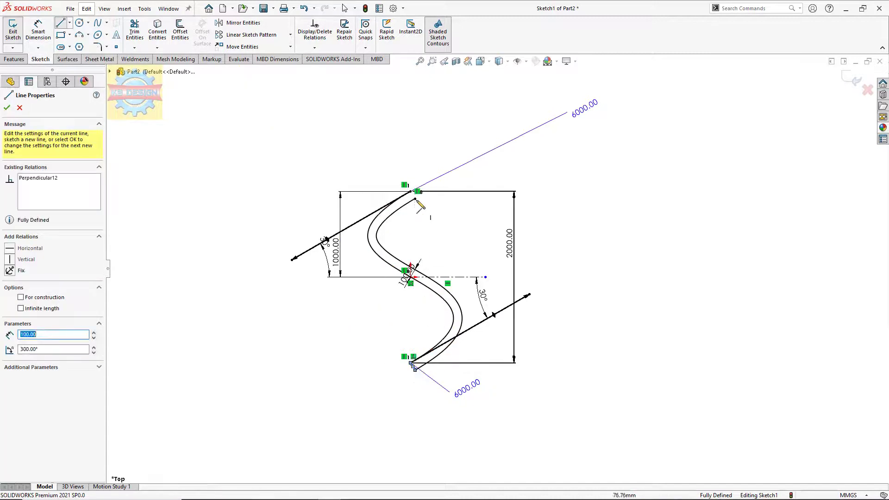
{"action": "left_click_drag", "start_coordinate": [411, 192], "coordinate": [415, 198]}
{"action": "key", "text": "Escape"}
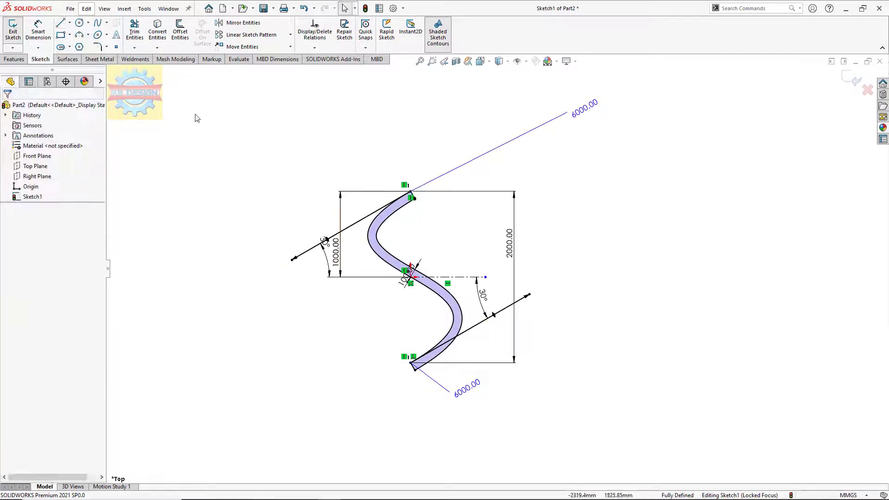
{"action": "left_click", "coordinate": [13, 29]}
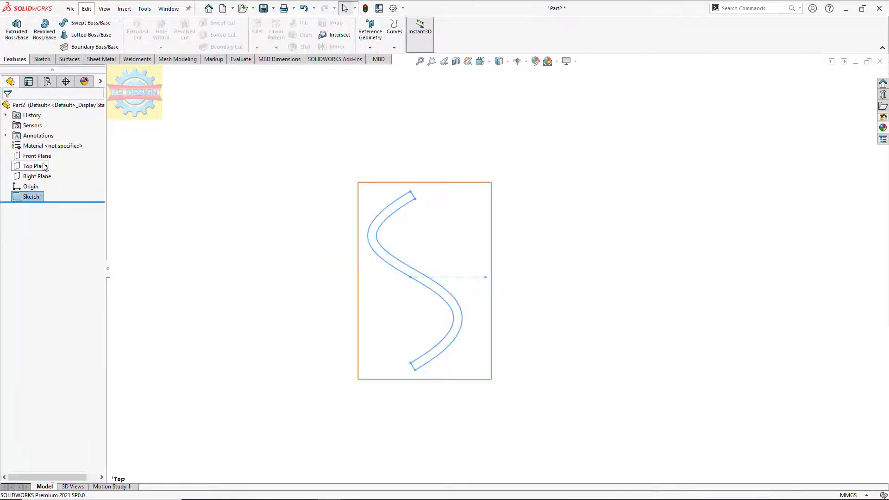
Step: Add a reference plane 500 mm from the Top Plane, flipped to sit below it
{"action": "left_click", "coordinate": [35, 166]}
{"action": "left_click", "coordinate": [370, 48]}
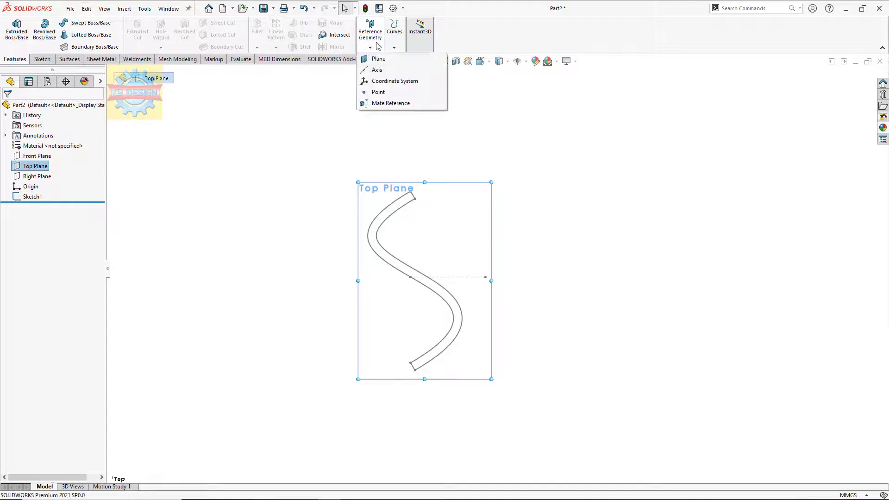
{"action": "left_click", "coordinate": [378, 58]}
{"action": "type", "text": "5"}
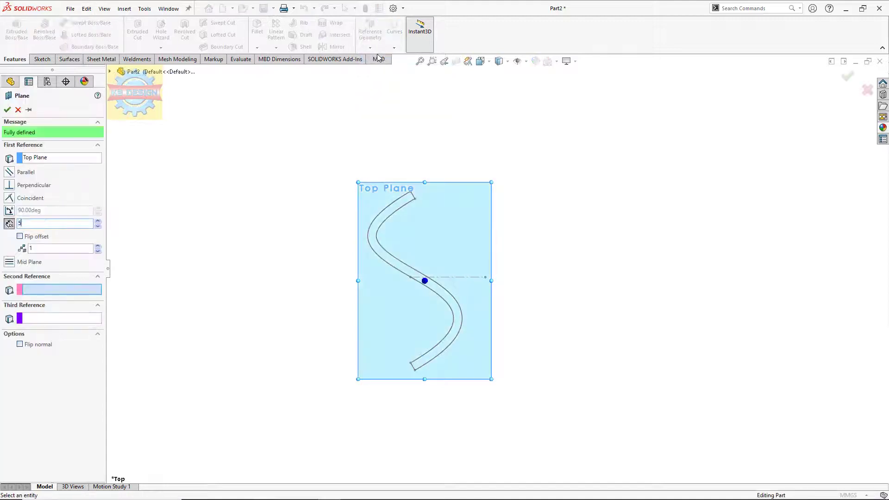
{"action": "type", "text": "0"}
{"action": "key", "text": "Return"}
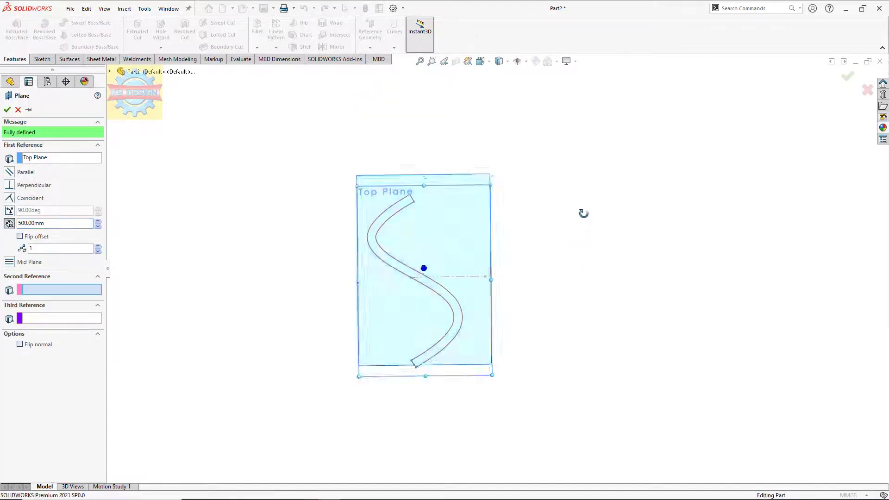
{"action": "middle_click_drag", "start_coordinate": [581, 213], "coordinate": [204, 139]}
{"action": "left_click", "coordinate": [20, 236]}
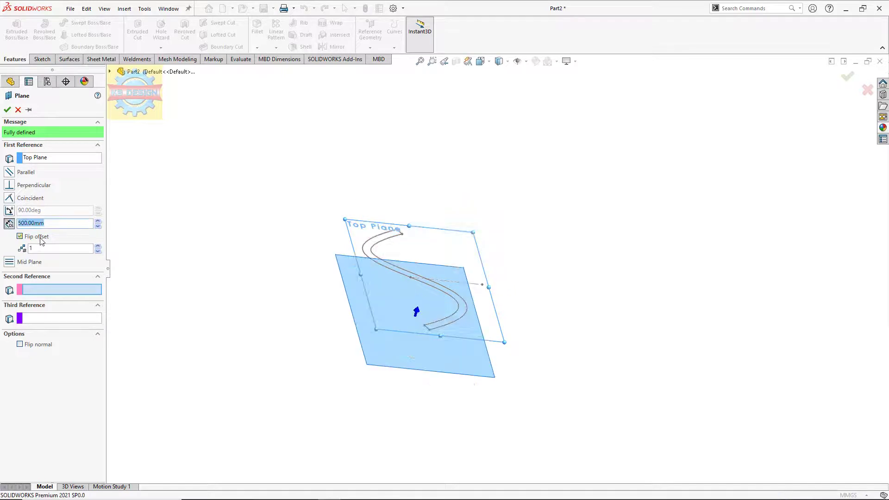
{"action": "left_click", "coordinate": [7, 110]}
Step: Start a sketch on Plane1 and zoom out to show the whole S-band
{"action": "left_click", "coordinate": [41, 59]}
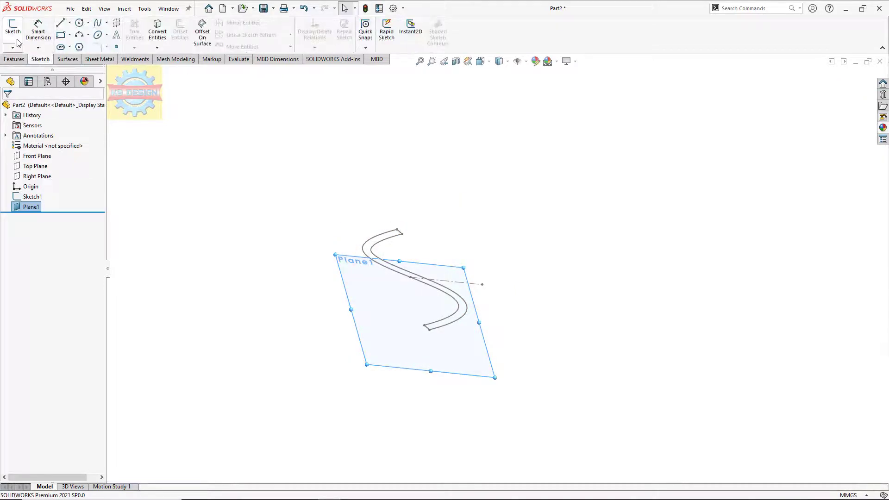
{"action": "left_click", "coordinate": [13, 32]}
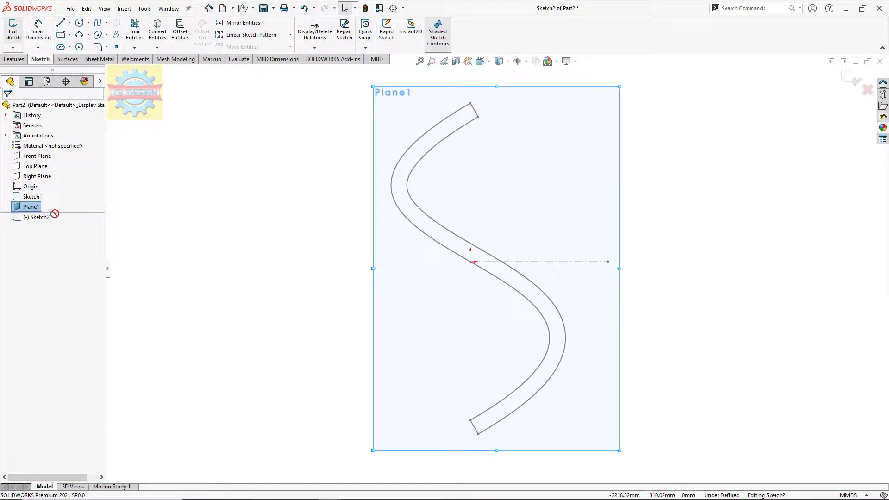
{"action": "left_click", "coordinate": [22, 198]}
{"action": "key", "text": "z"}
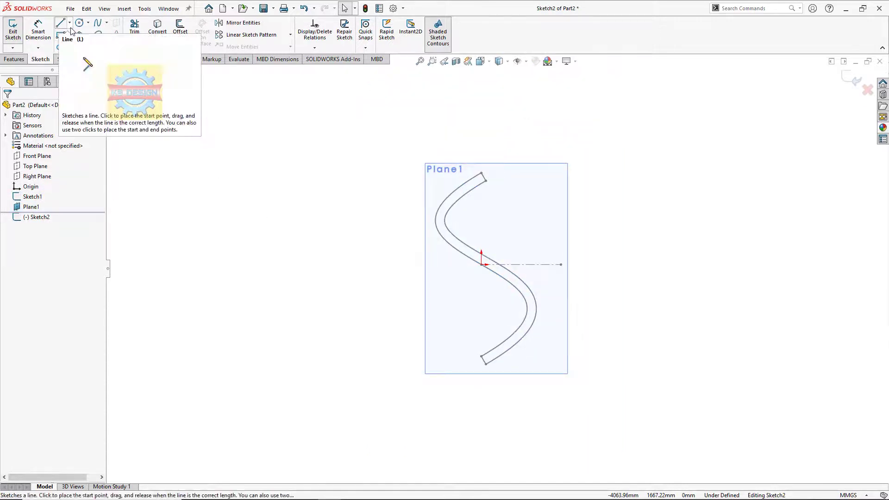
Step: Draw a spline from the band's bottom end to its top end and bend it into a reverse S
{"action": "left_click", "coordinate": [97, 23]}
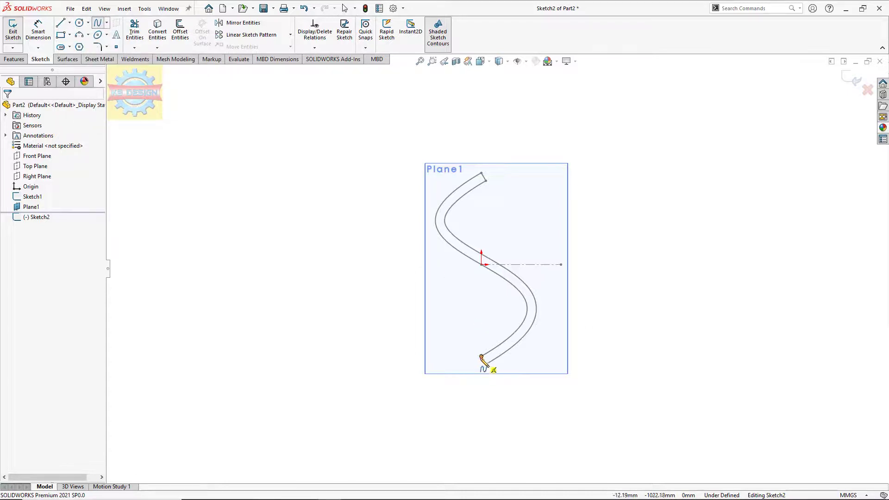
{"action": "left_click", "coordinate": [481, 357]}
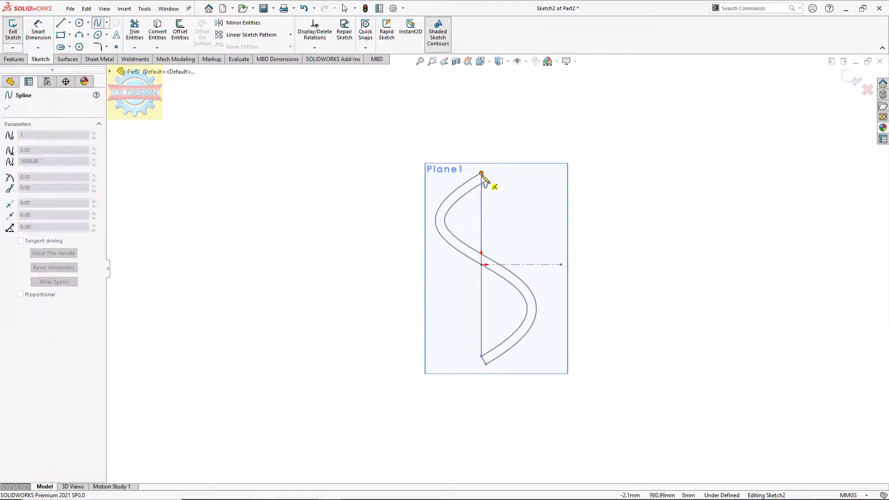
{"action": "double_click", "coordinate": [482, 173]}
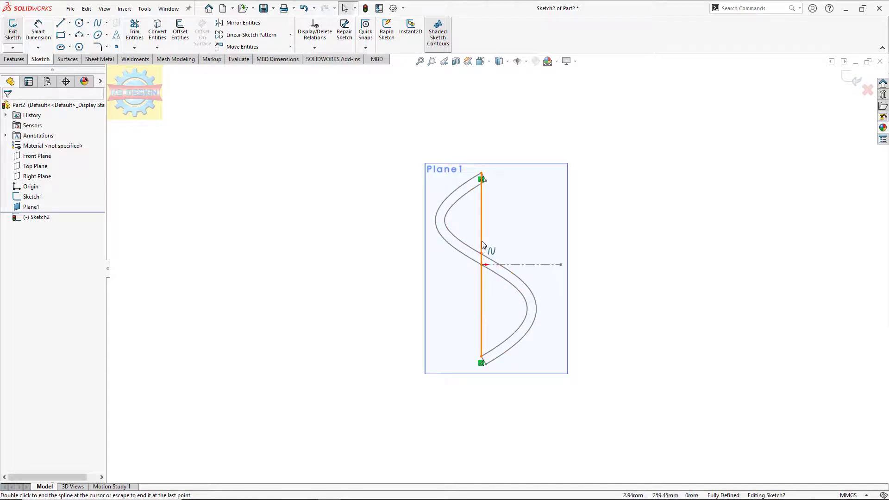
{"action": "left_click", "coordinate": [482, 258]}
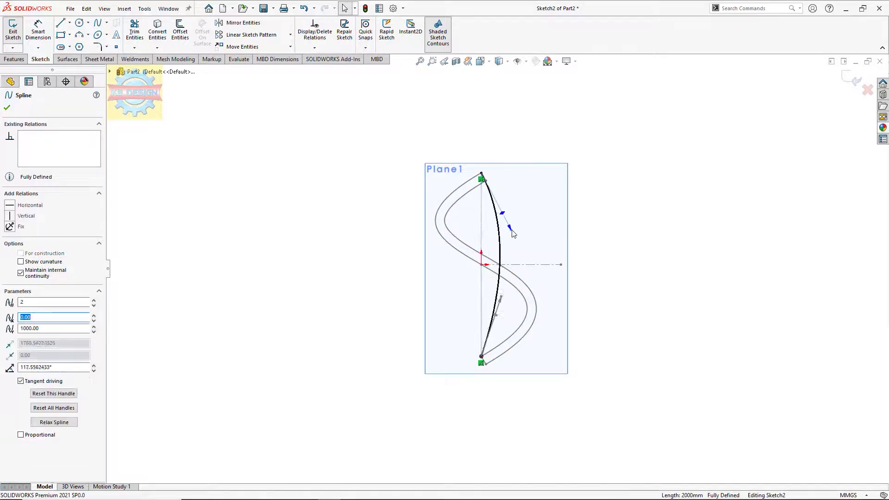
{"action": "left_click_drag", "start_coordinate": [482, 252], "coordinate": [520, 223]}
{"action": "mouse_move", "coordinate": [501, 312]}
{"action": "left_mouse_down"}
{"action": "mouse_move", "coordinate": [508, 296]}
{"action": "mouse_move", "coordinate": [456, 307]}
{"action": "mouse_move", "coordinate": [436, 301]}
{"action": "left_mouse_up"}
{"action": "left_click", "coordinate": [293, 164]}
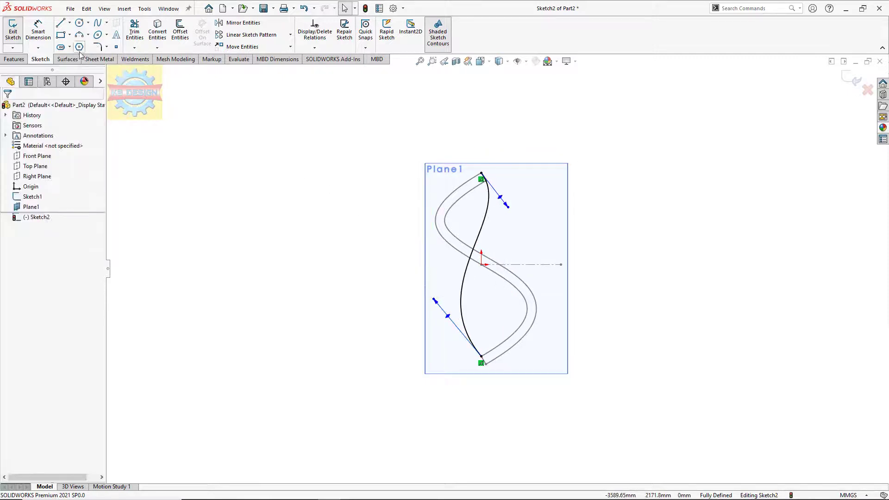
Step: Dimension both tangent handle lengths of the Plane1 spline to 4000 mm
{"action": "left_click", "coordinate": [38, 30]}
{"action": "left_click", "coordinate": [501, 198]}
{"action": "left_click", "coordinate": [537, 187]}
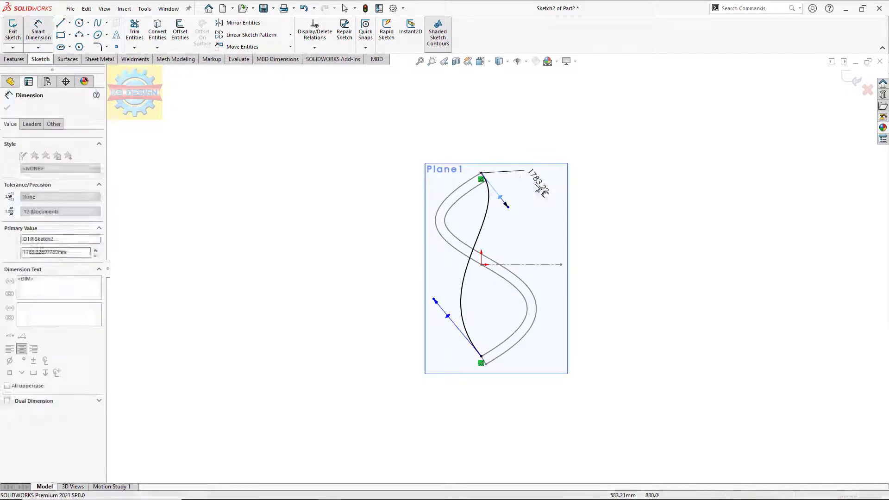
{"action": "type", "text": "4000"}
{"action": "key", "text": "Return"}
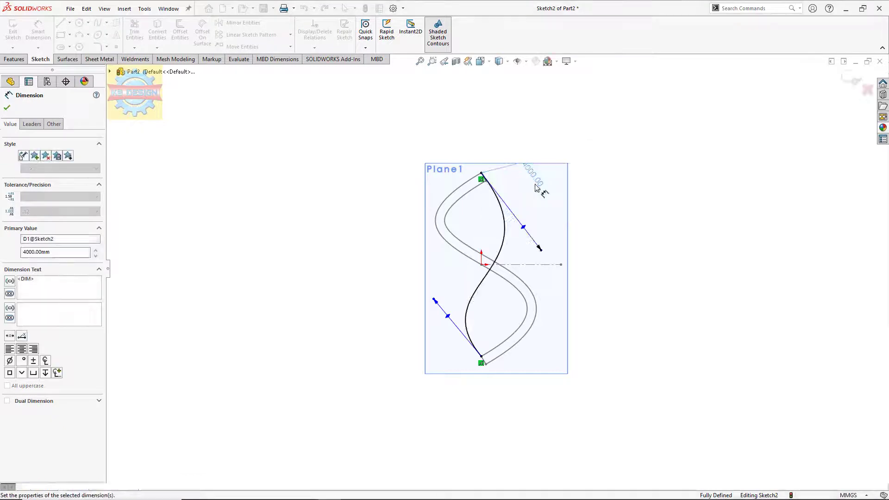
{"action": "left_click", "coordinate": [447, 316]}
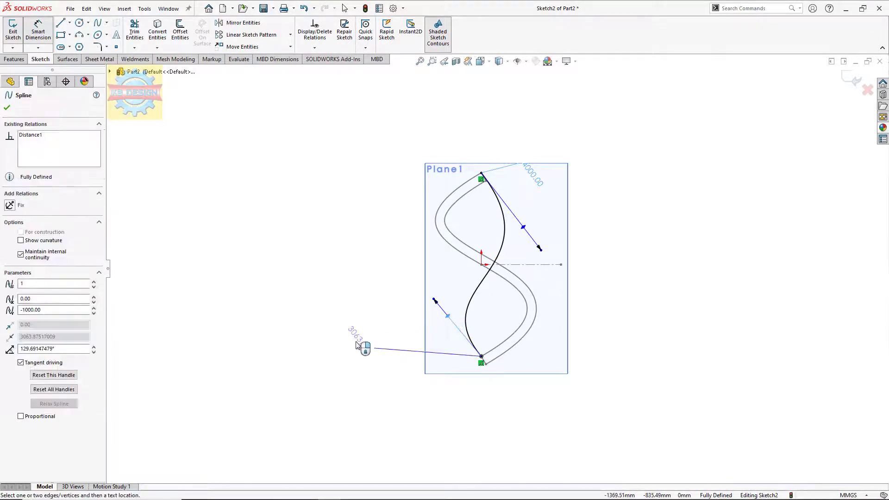
{"action": "left_click", "coordinate": [363, 348]}
{"action": "type", "text": "4000"}
{"action": "key", "text": "Return"}
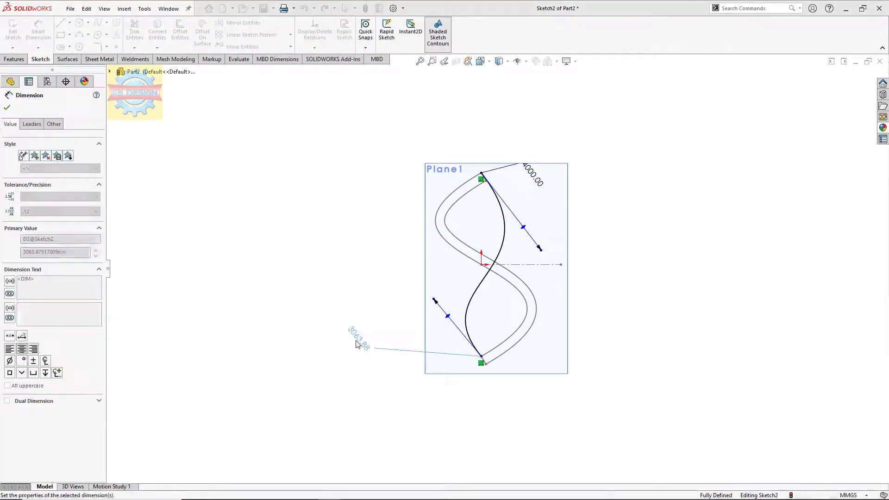
Step: Set both tangent handles to 45° from the centerline
{"action": "left_click", "coordinate": [514, 274]}
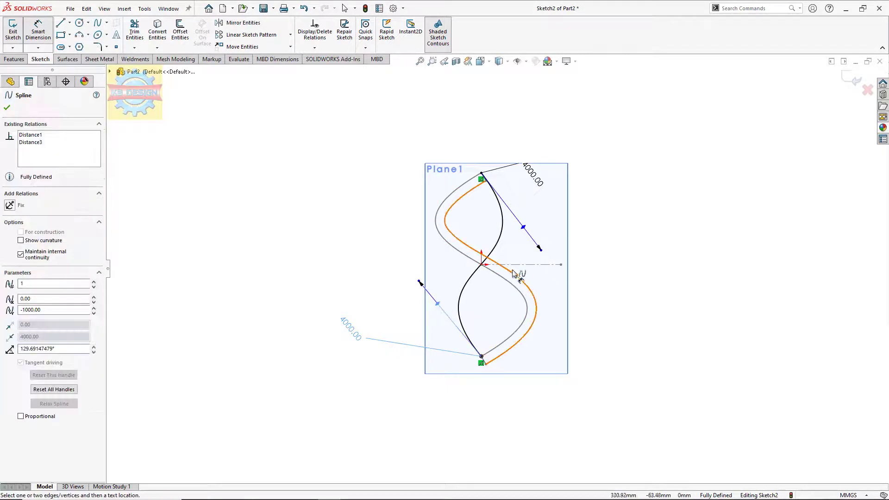
{"action": "left_click", "coordinate": [518, 268]}
{"action": "left_click", "coordinate": [475, 295]}
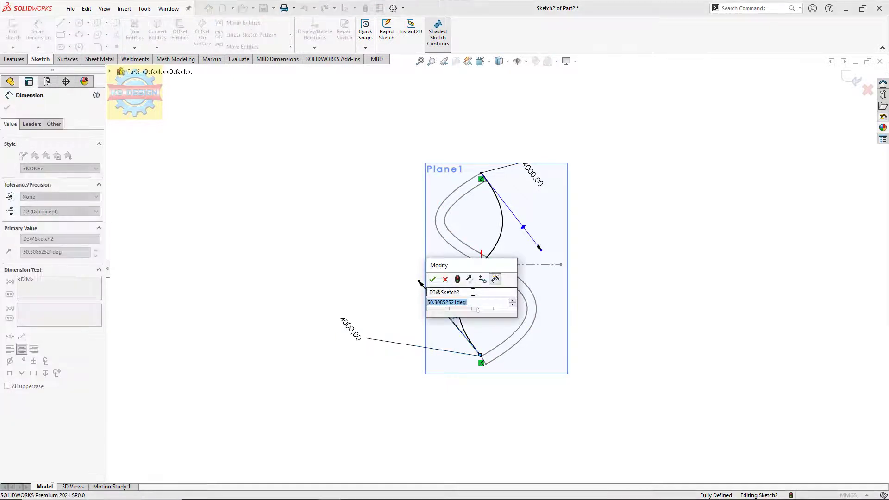
{"action": "type", "text": "45"}
{"action": "key", "text": "Return"}
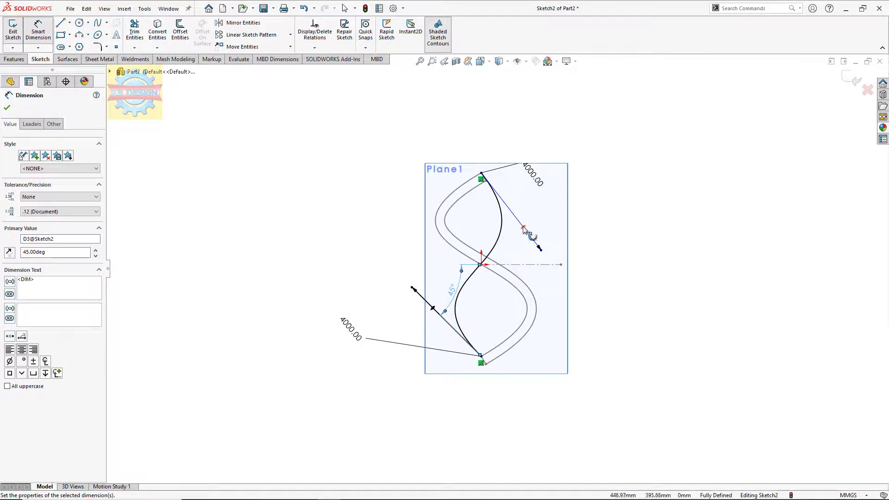
{"action": "left_click", "coordinate": [523, 229]}
{"action": "left_click", "coordinate": [518, 267]}
{"action": "left_click", "coordinate": [523, 229]}
{"action": "left_click", "coordinate": [514, 252]}
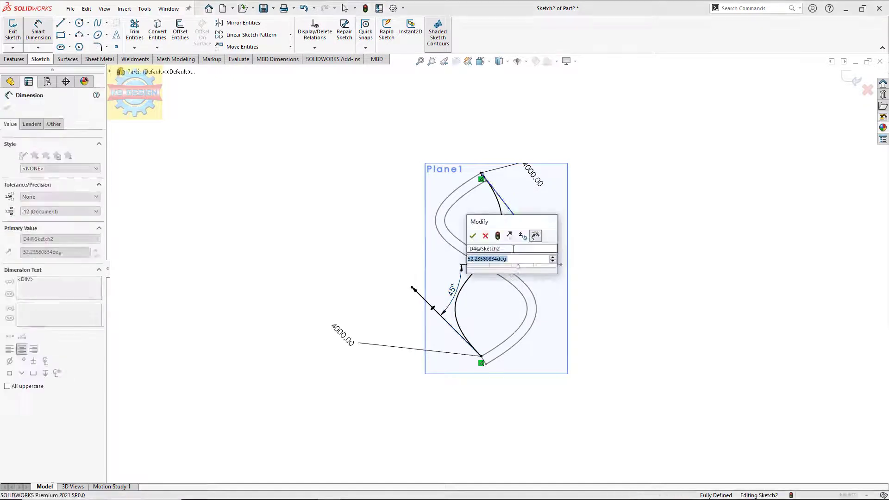
{"action": "type", "text": "45"}
{"action": "key", "text": "Return"}
{"action": "key", "text": "Escape"}
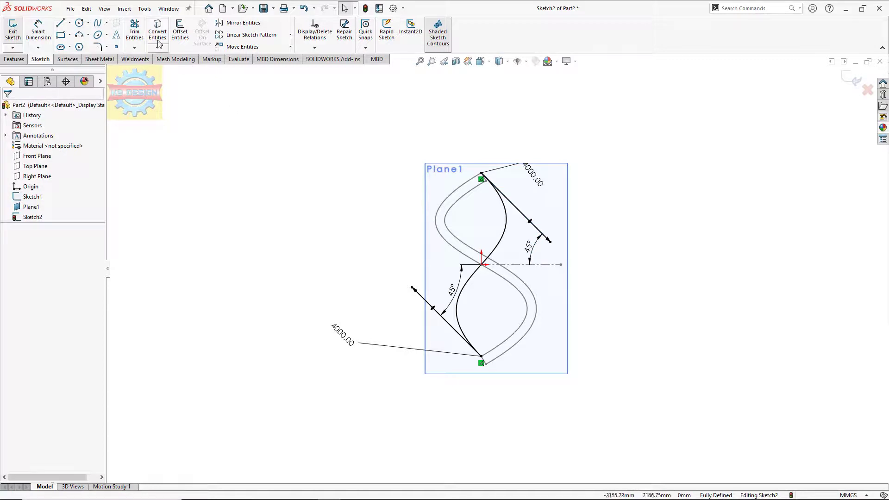
Step: Offset the Plane1 S-spline by 100 mm
{"action": "left_click", "coordinate": [180, 32]}
{"action": "left_click", "coordinate": [505, 213]}
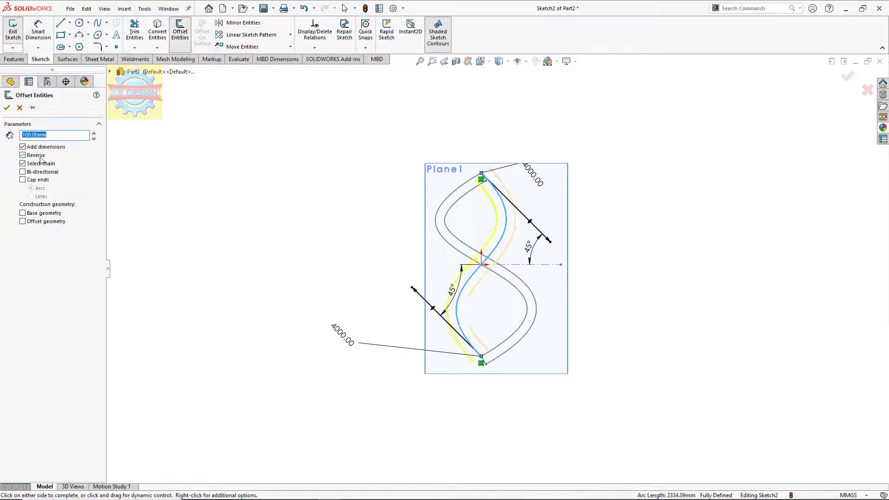
{"action": "left_click", "coordinate": [7, 107]}
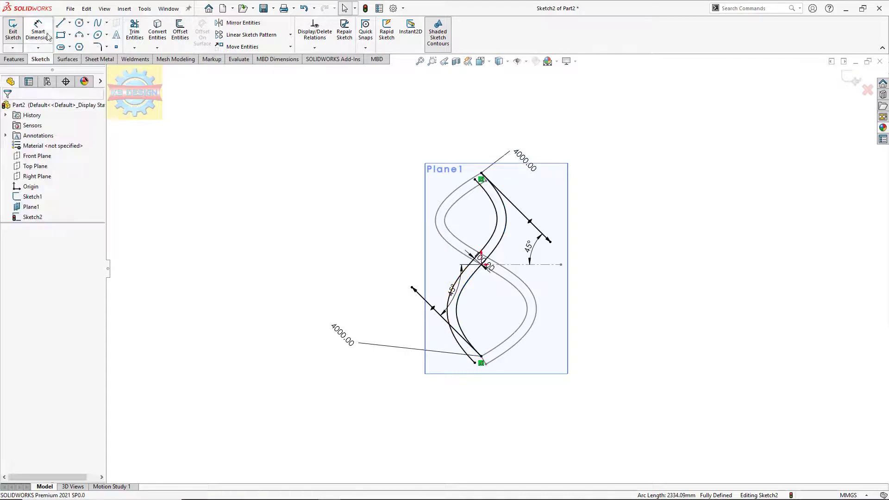
Step: Draw lines joining the bottom and top endpoints to close the strip
{"action": "left_click", "coordinate": [59, 28]}
{"action": "left_click", "coordinate": [483, 359]}
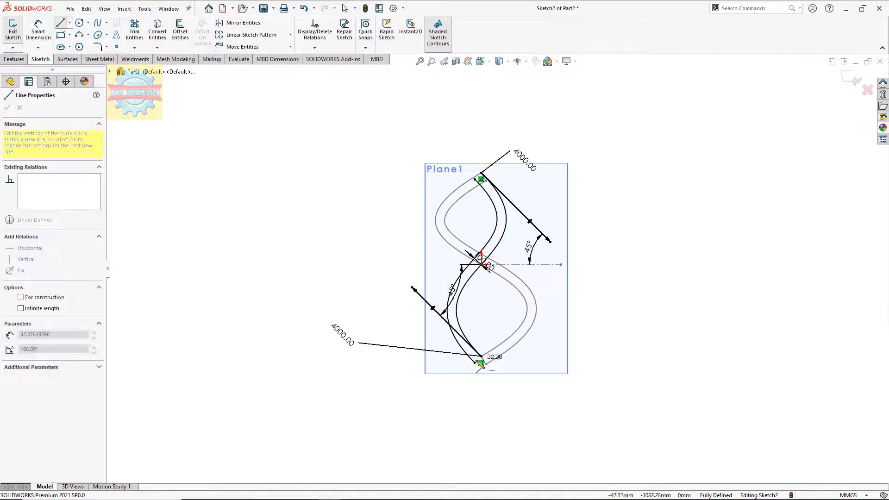
{"action": "key", "text": "Escape"}
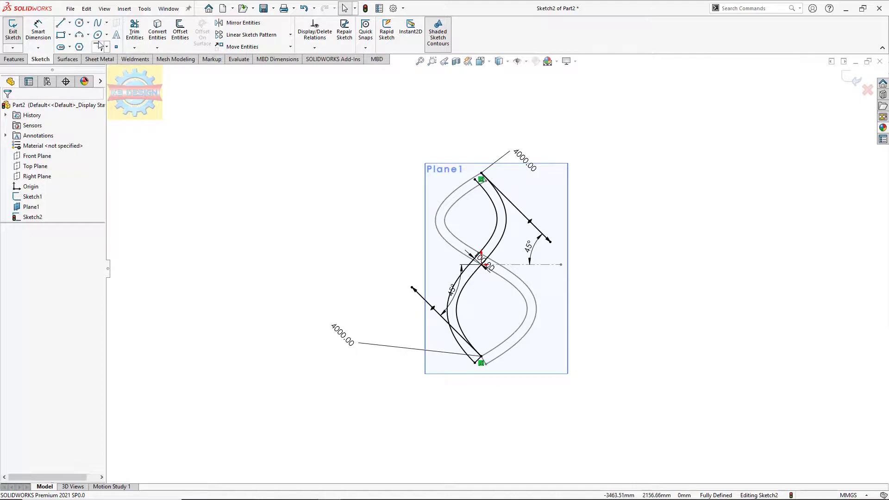
{"action": "left_click", "coordinate": [58, 23]}
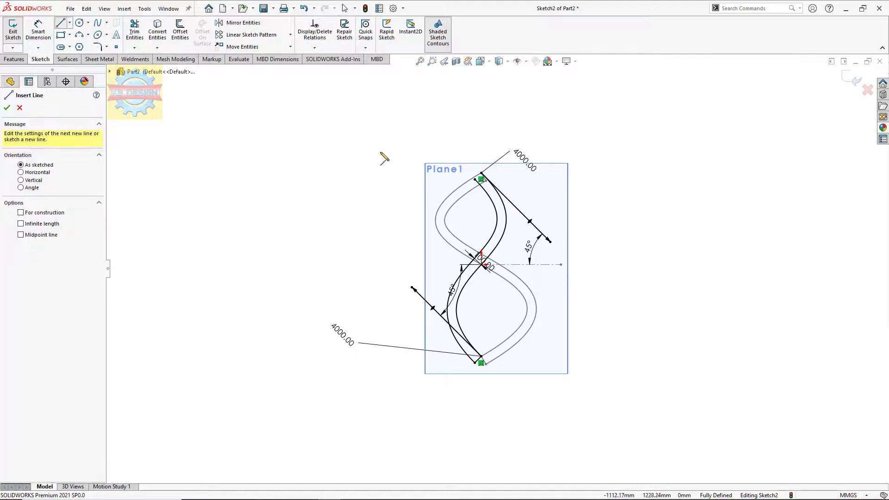
{"action": "left_click", "coordinate": [482, 175]}
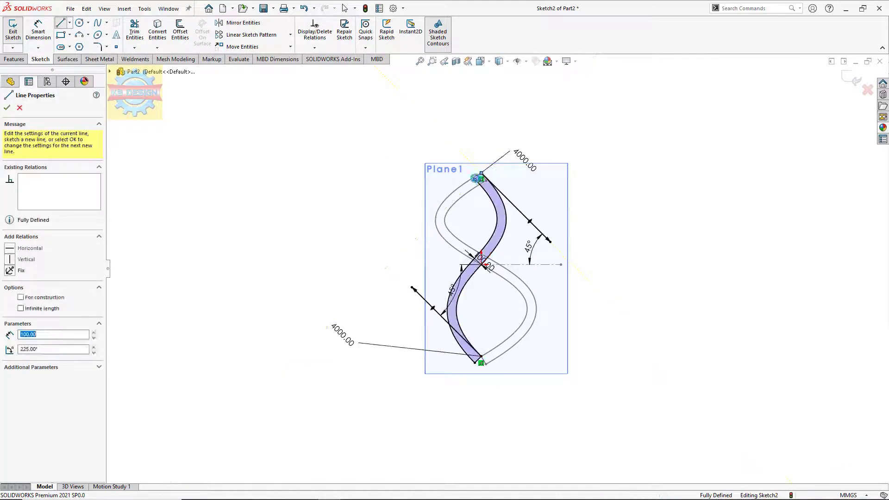
{"action": "key", "text": "Escape"}
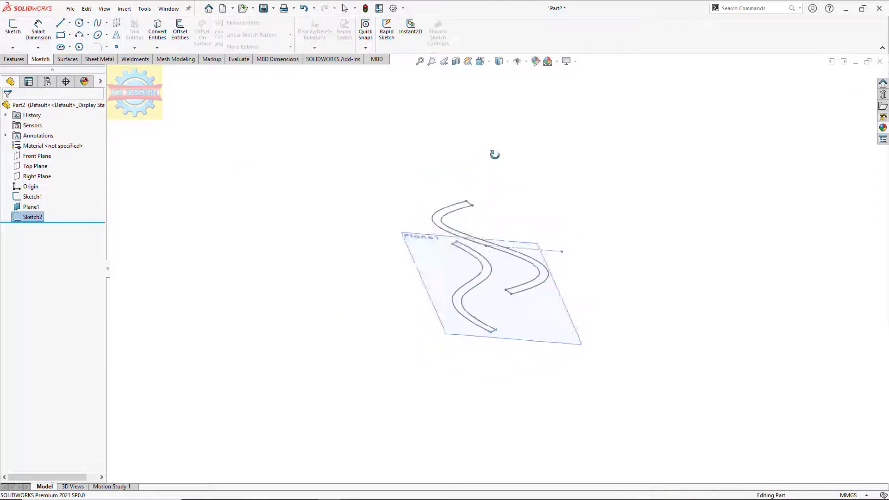
Step: Hide Plane1 and loft between Sketch1 and Sketch2 to create Loft1
{"action": "left_click", "coordinate": [454, 236]}
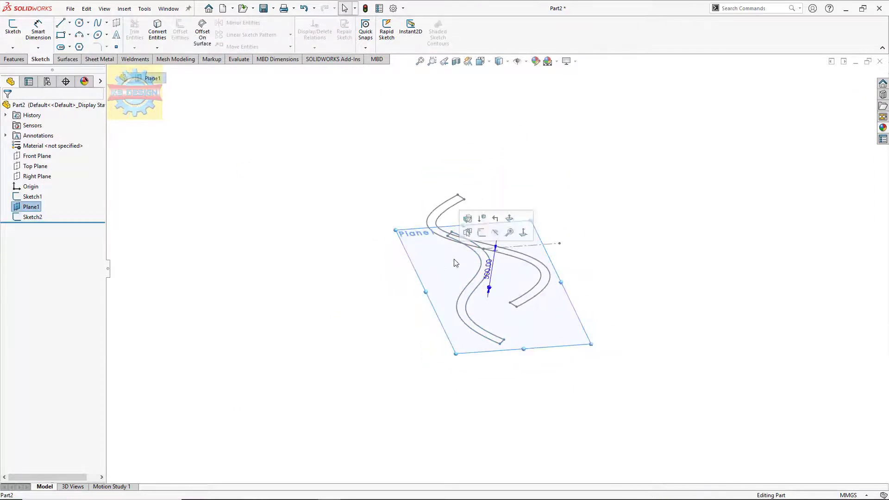
{"action": "left_click", "coordinate": [491, 235]}
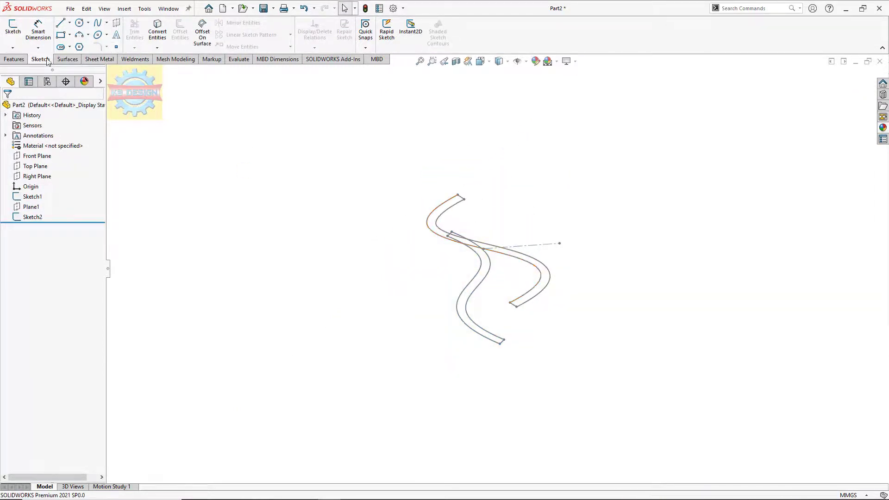
{"action": "left_click", "coordinate": [14, 59]}
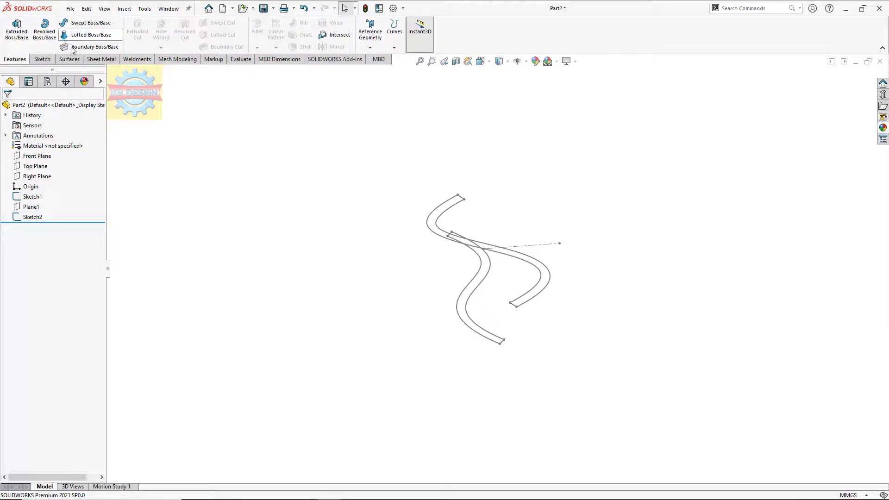
{"action": "left_click", "coordinate": [525, 306]}
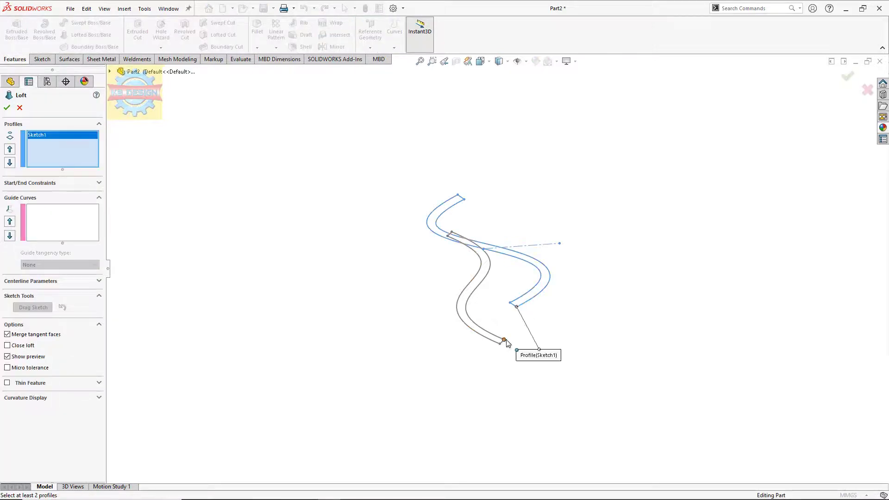
{"action": "scroll", "coordinate": [506, 343], "scroll_direction": "down", "scroll_amount": 3}
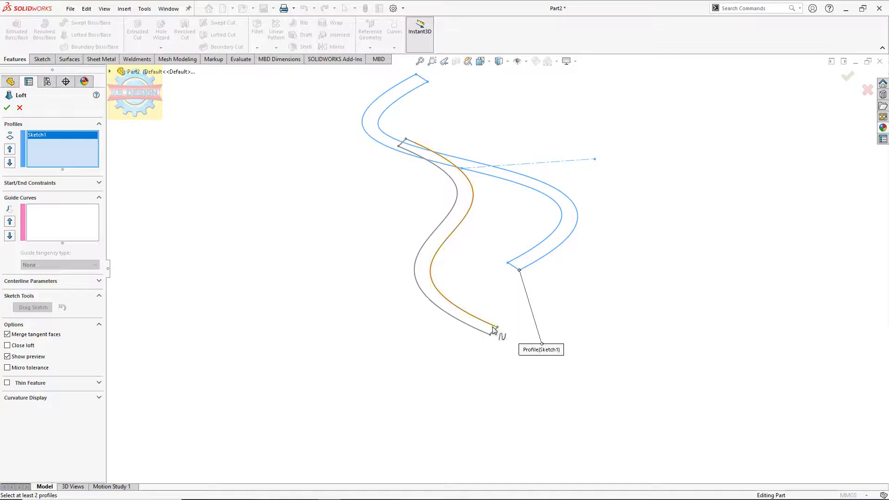
{"action": "left_click", "coordinate": [495, 330]}
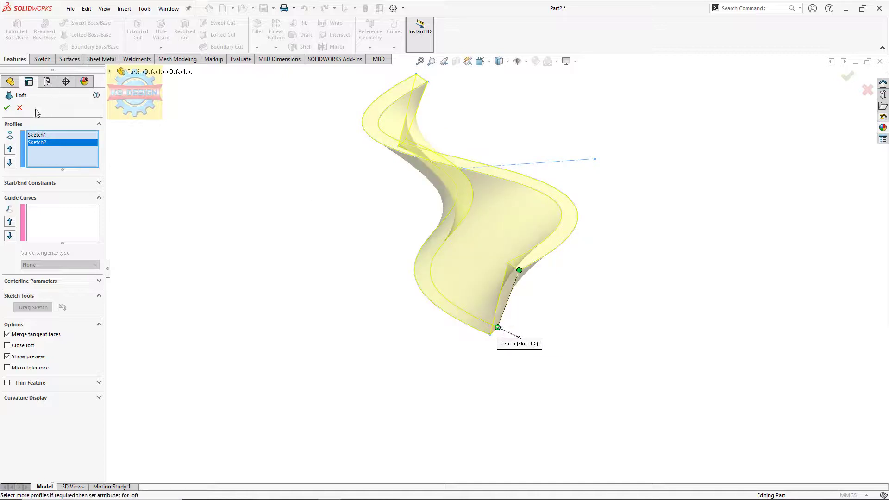
{"action": "left_click", "coordinate": [9, 108]}
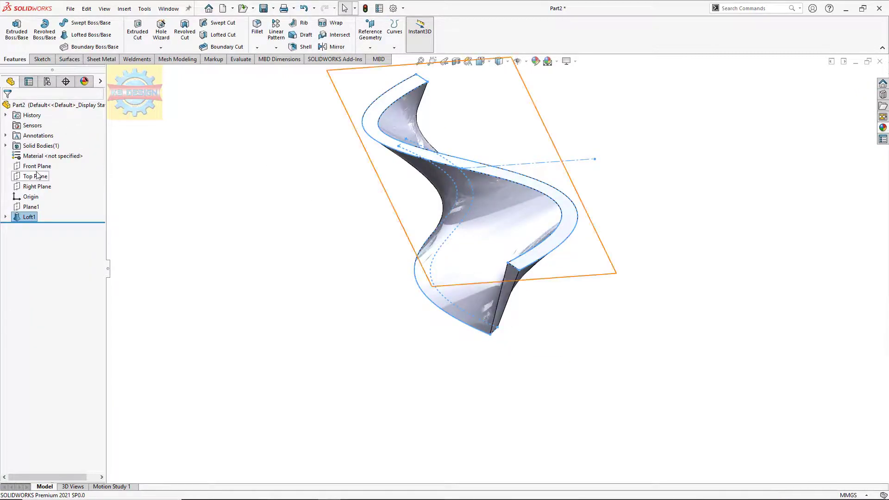
Step: Sketch a thin rectangle across the body's lower edge on the Right Plane
{"action": "left_click", "coordinate": [37, 186]}
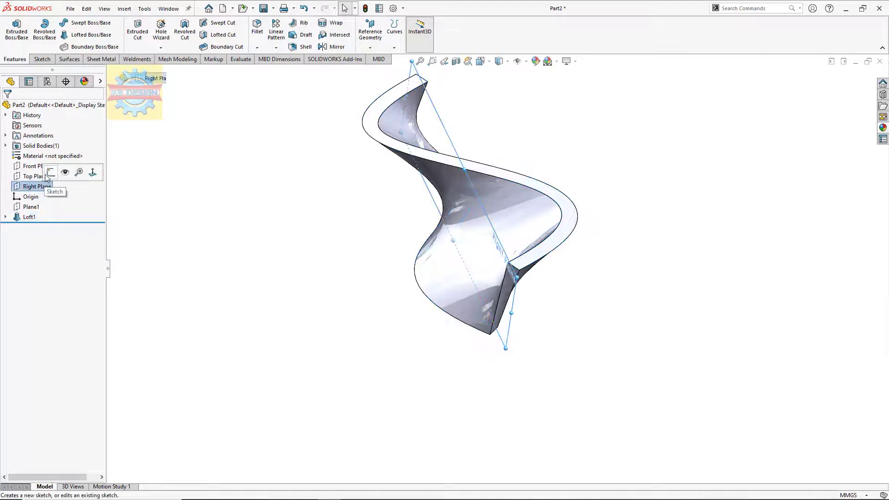
{"action": "left_click", "coordinate": [45, 174]}
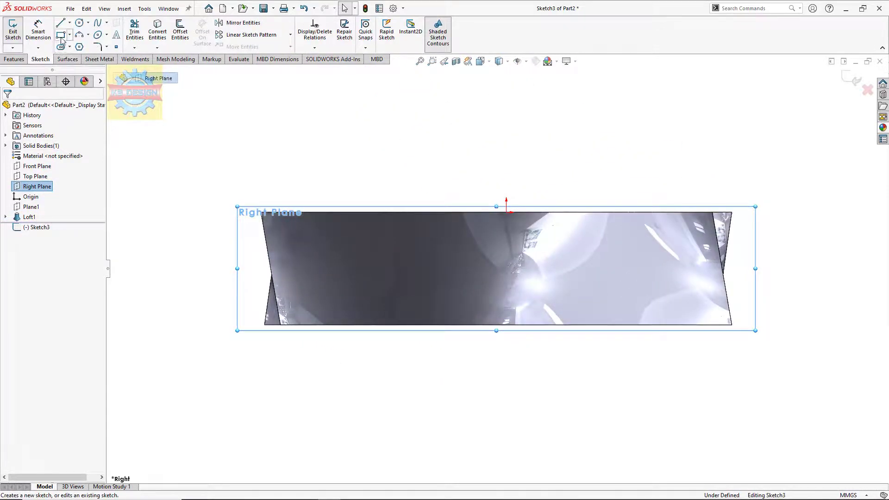
{"action": "left_click", "coordinate": [61, 40]}
{"action": "left_click", "coordinate": [225, 307]}
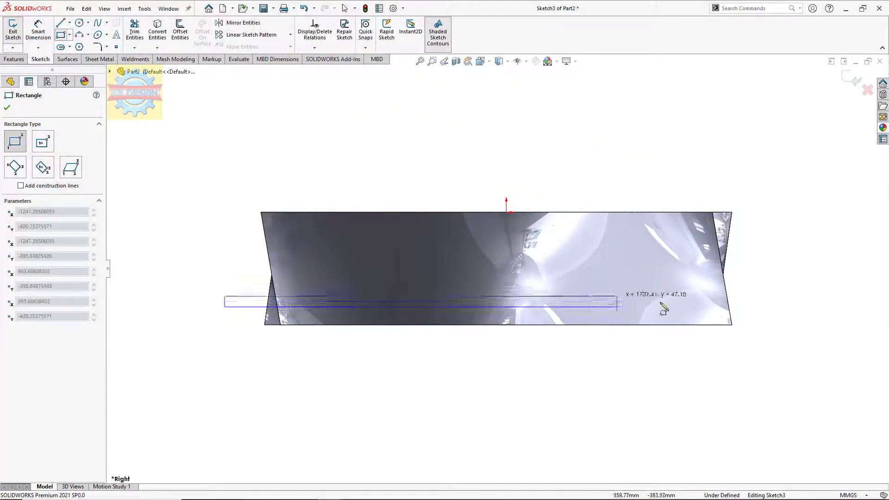
{"action": "left_click", "coordinate": [743, 317]}
Step: Dimension the strip's height and bottom line to 20 mm each
{"action": "left_click", "coordinate": [35, 39]}
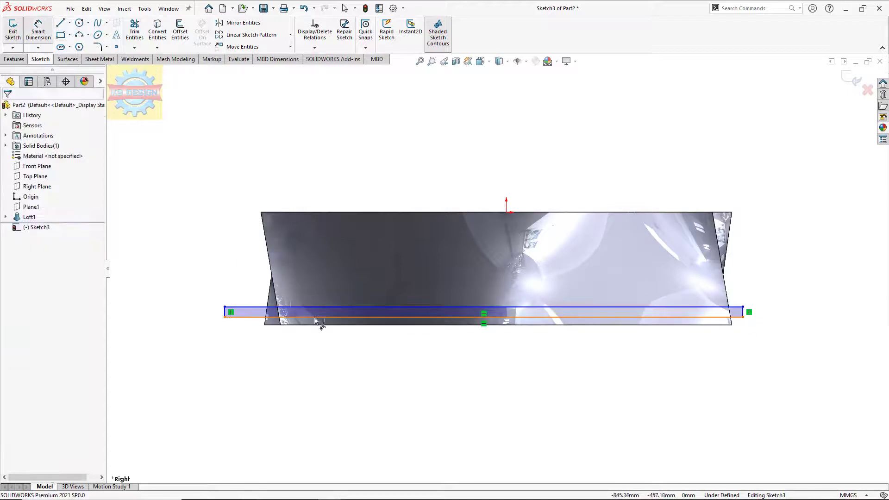
{"action": "left_click", "coordinate": [224, 313]}
{"action": "left_click", "coordinate": [185, 310]}
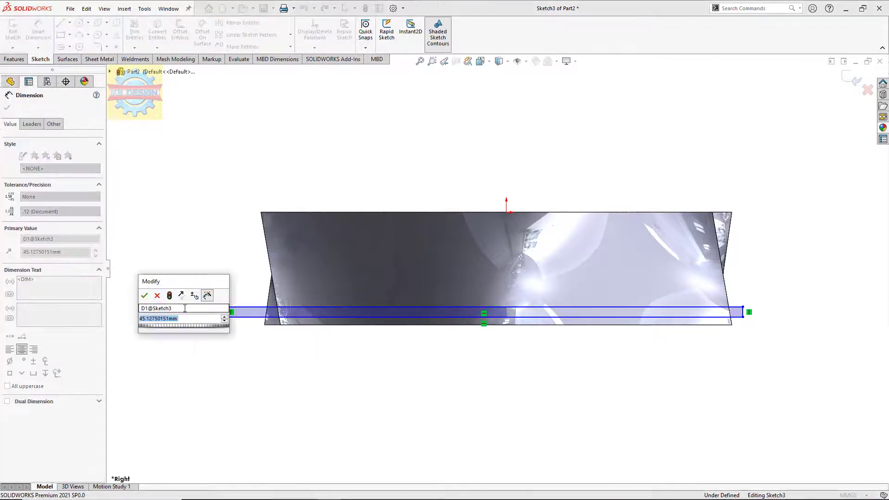
{"action": "type", "text": "20"}
{"action": "key", "text": "Return"}
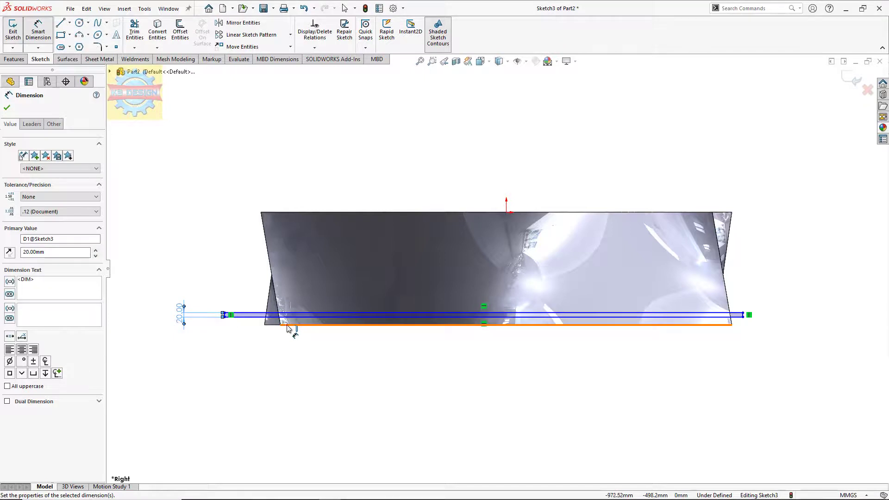
{"action": "left_click", "coordinate": [288, 325]}
{"action": "left_click", "coordinate": [189, 320]}
{"action": "type", "text": "2"}
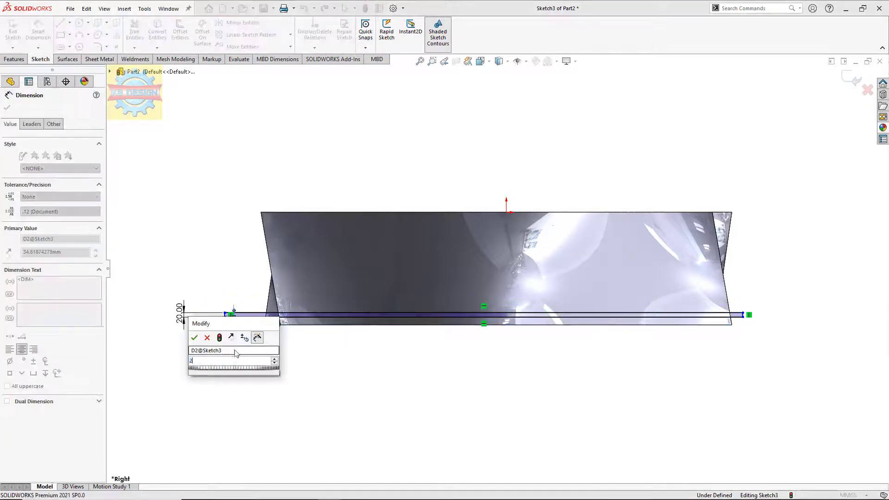
{"action": "type", "text": "0"}
{"action": "key", "text": "Return"}
{"action": "key", "text": "Escape"}
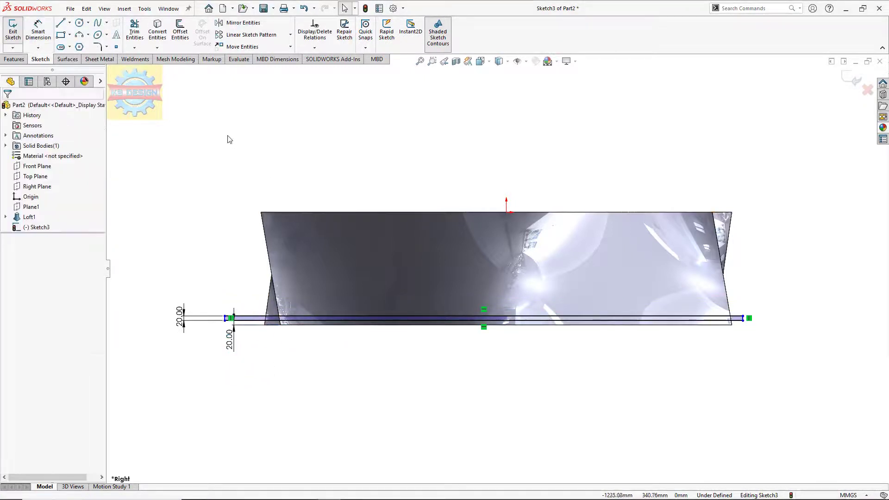
Step: Start a linear sketch pattern of the strip with vertical copies at 20 mm spacing
{"action": "left_click", "coordinate": [280, 40]}
{"action": "scroll", "coordinate": [258, 287], "scroll_direction": "down", "scroll_amount": 3}
{"action": "scroll", "coordinate": [257, 287], "scroll_direction": "down", "scroll_amount": 2}
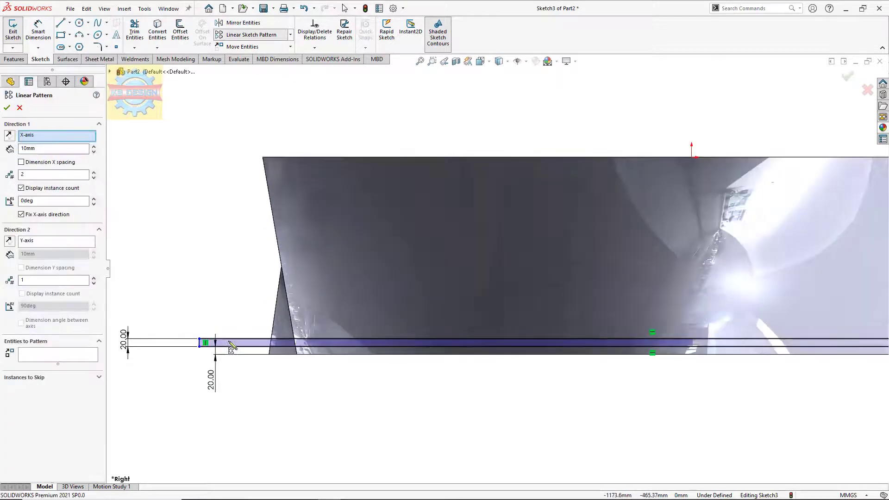
{"action": "scroll", "coordinate": [323, 349], "scroll_direction": "up", "scroll_amount": 4}
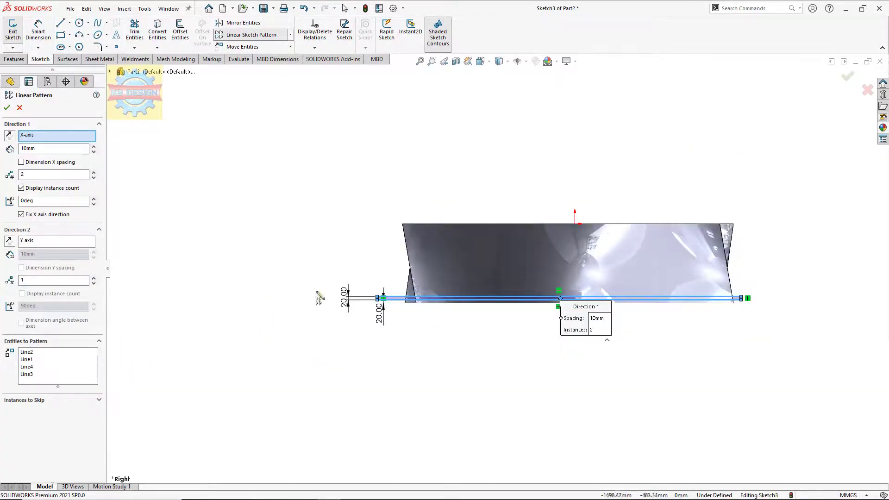
{"action": "left_click", "coordinate": [94, 278]}
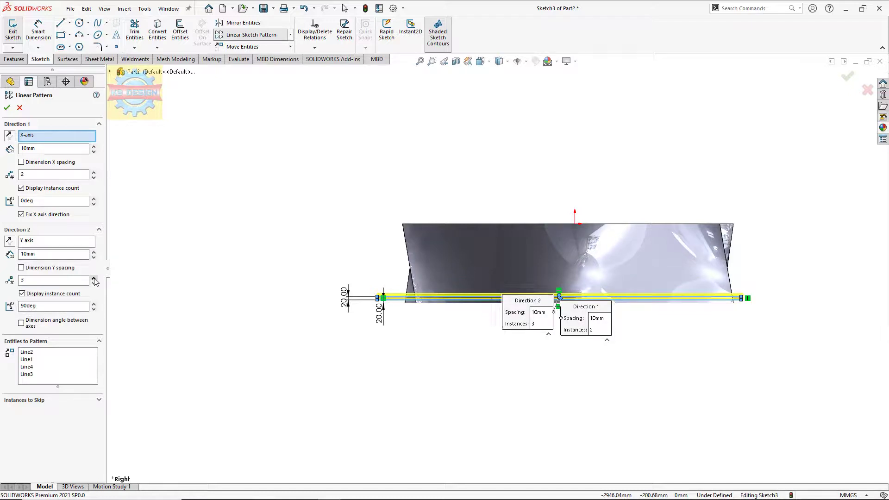
{"action": "left_click", "coordinate": [94, 253]}
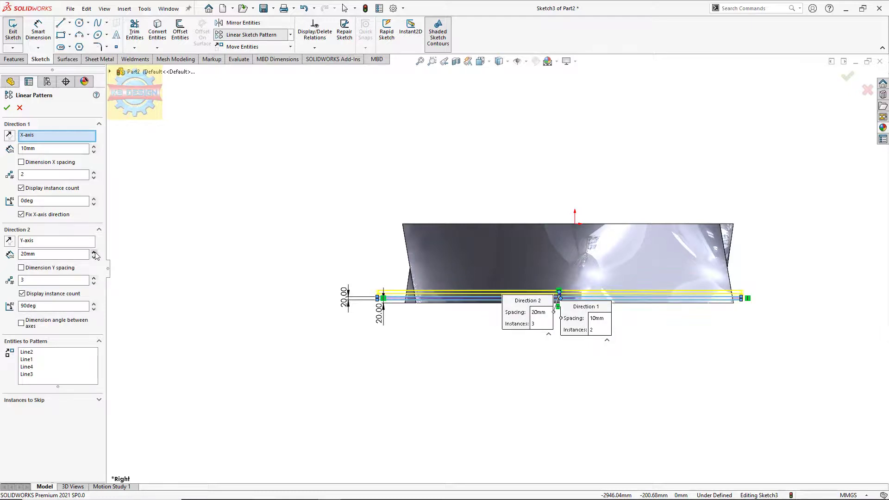
{"action": "scroll", "coordinate": [454, 313], "scroll_direction": "down", "scroll_amount": 4}
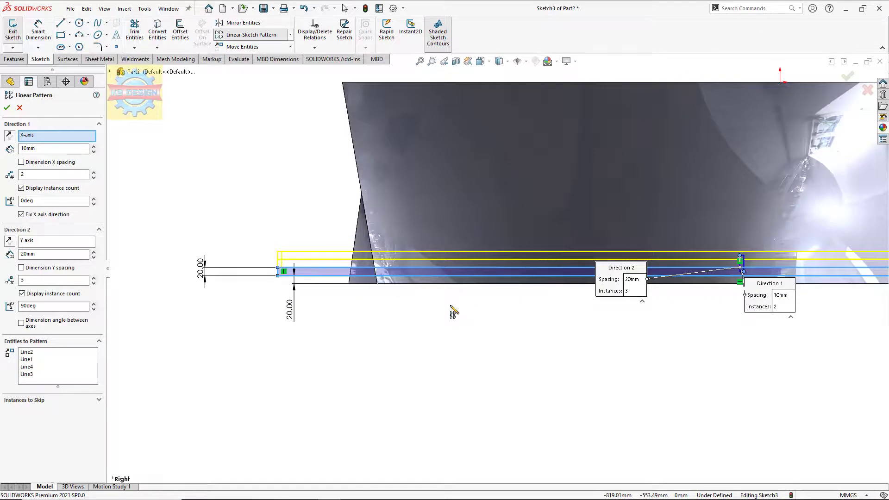
Step: Widen the vertical spacing to 40 mm with 12 instances and accept the pattern
{"action": "left_click", "coordinate": [94, 253]}
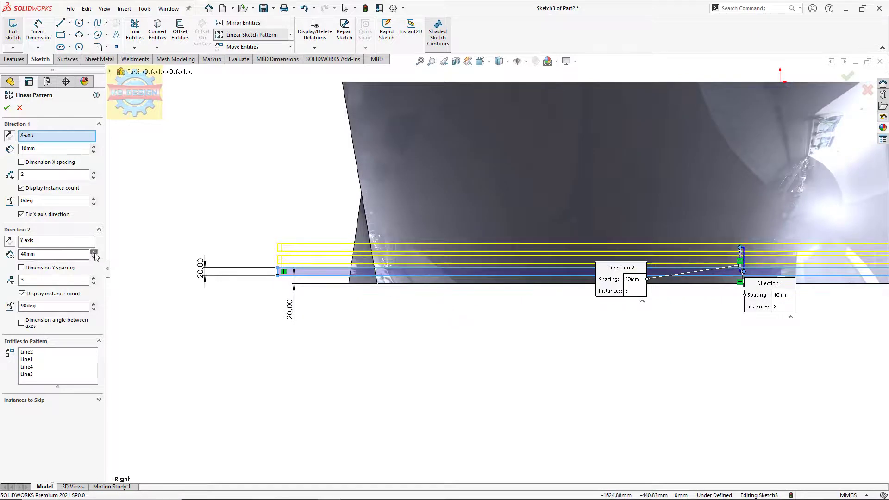
{"action": "left_click", "coordinate": [94, 278]}
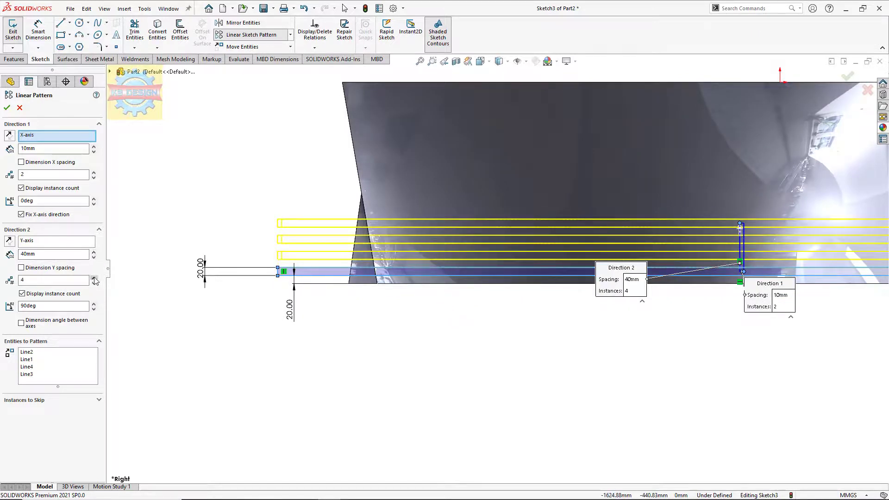
{"action": "left_click", "coordinate": [94, 279]}
{"action": "left_click", "coordinate": [94, 278]}
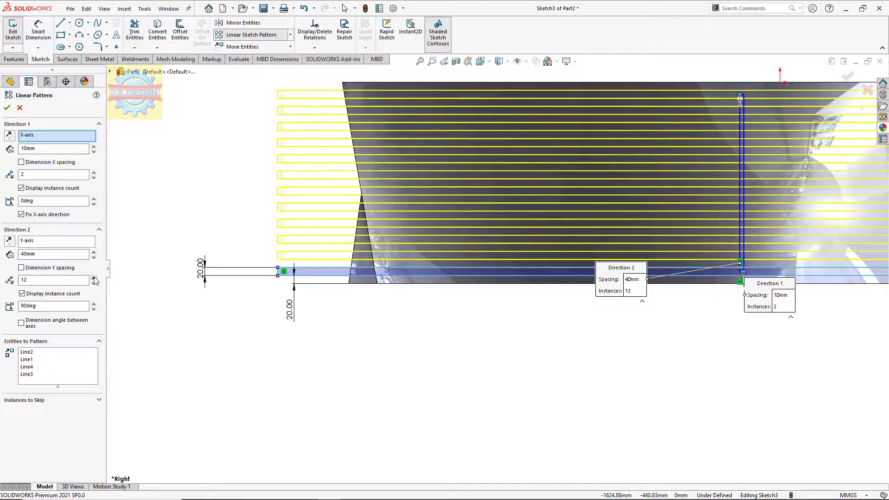
{"action": "left_click", "coordinate": [12, 108]}
{"action": "left_click", "coordinate": [16, 59]}
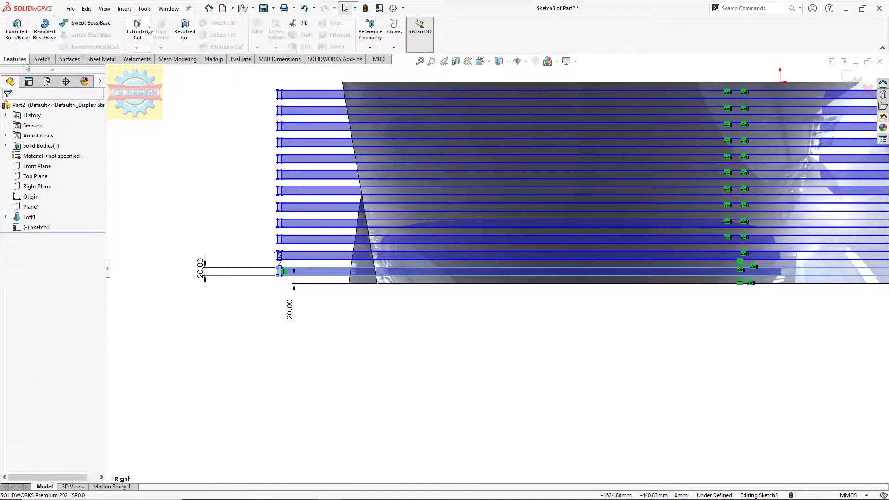
Step: Try a Through All - Both extruded cut, hit the intersecting-contours warning, and cancel
{"action": "left_click", "coordinate": [139, 28]}
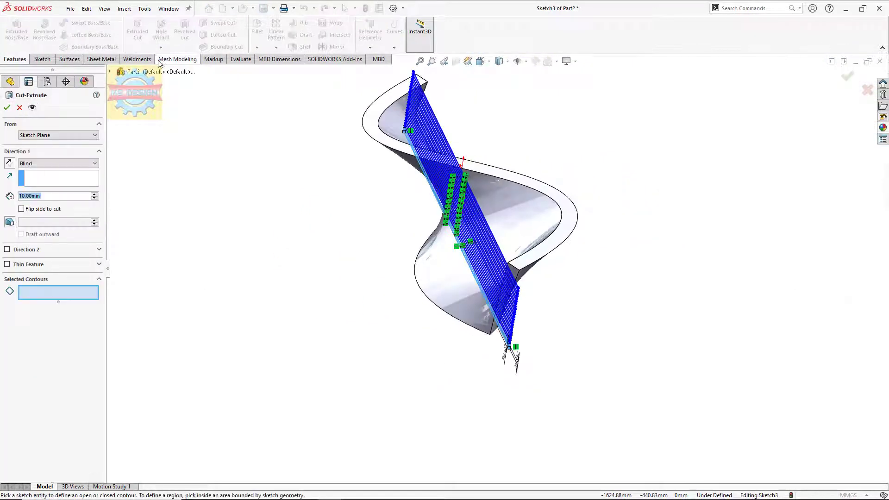
{"action": "left_click", "coordinate": [68, 164]}
{"action": "left_click", "coordinate": [60, 180]}
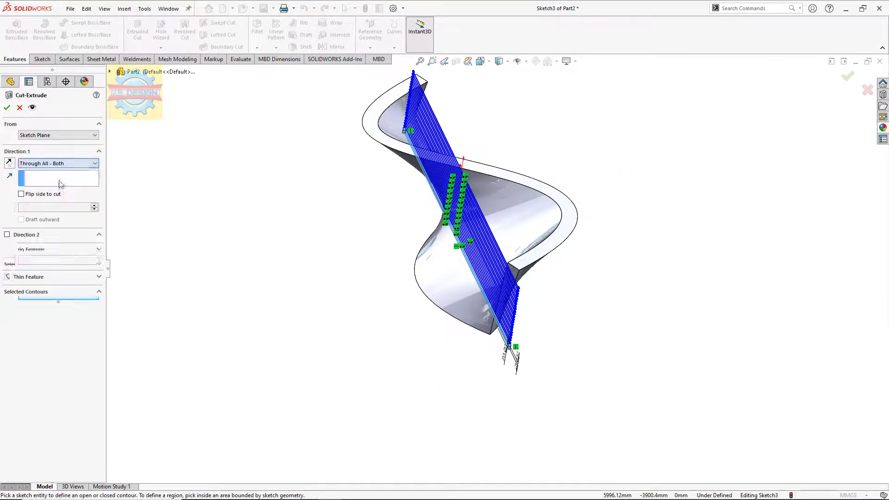
{"action": "left_click", "coordinate": [9, 107]}
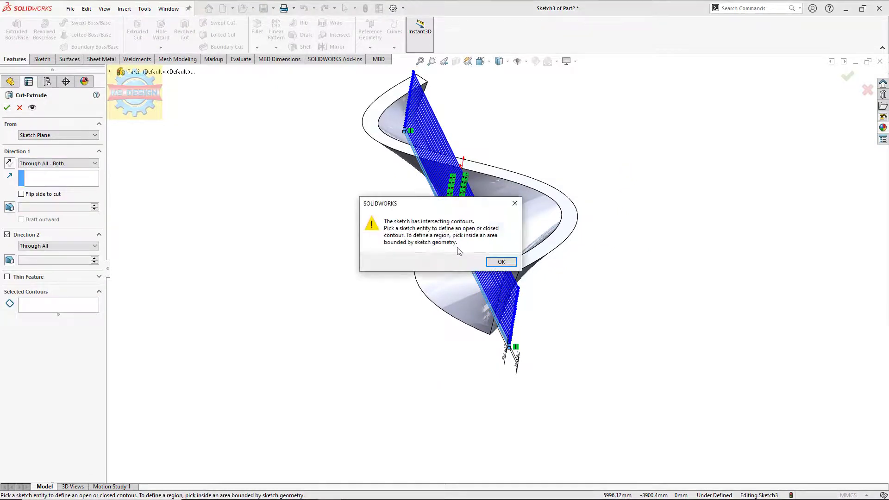
{"action": "left_click", "coordinate": [501, 262]}
{"action": "middle_click_drag", "start_coordinate": [501, 262], "coordinate": [419, 339]}
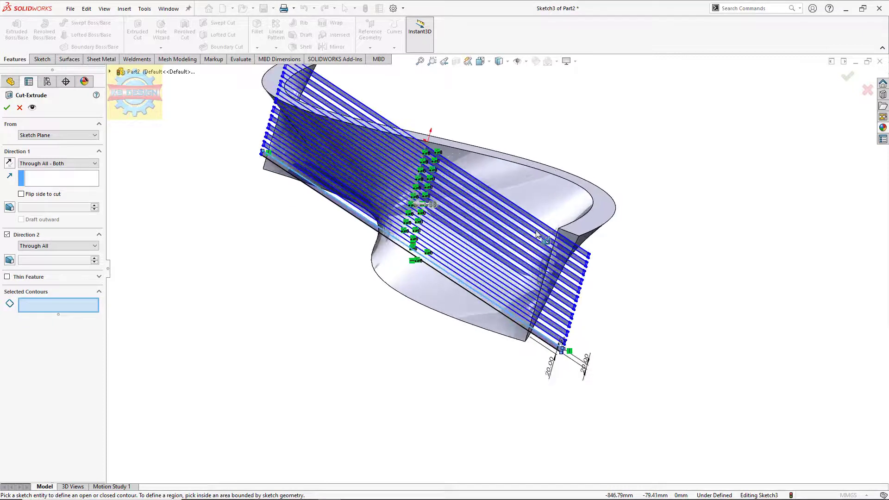
{"action": "key", "text": "Escape"}
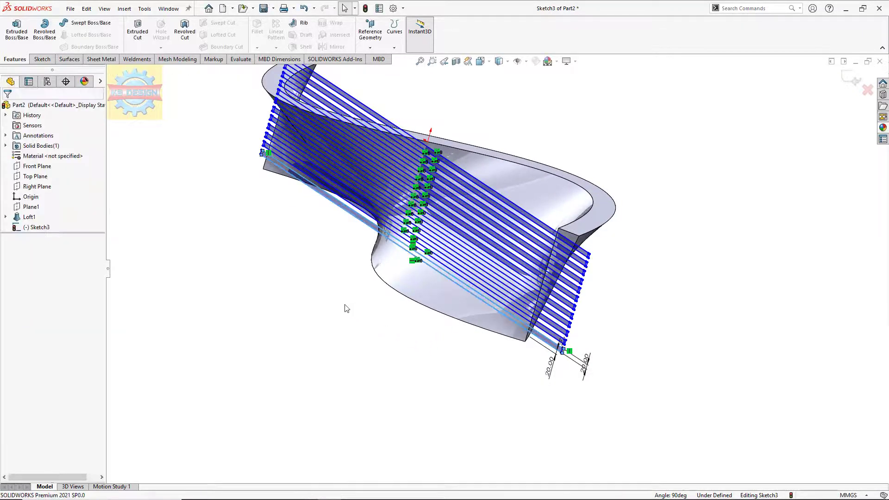
{"action": "left_click", "coordinate": [138, 29]}
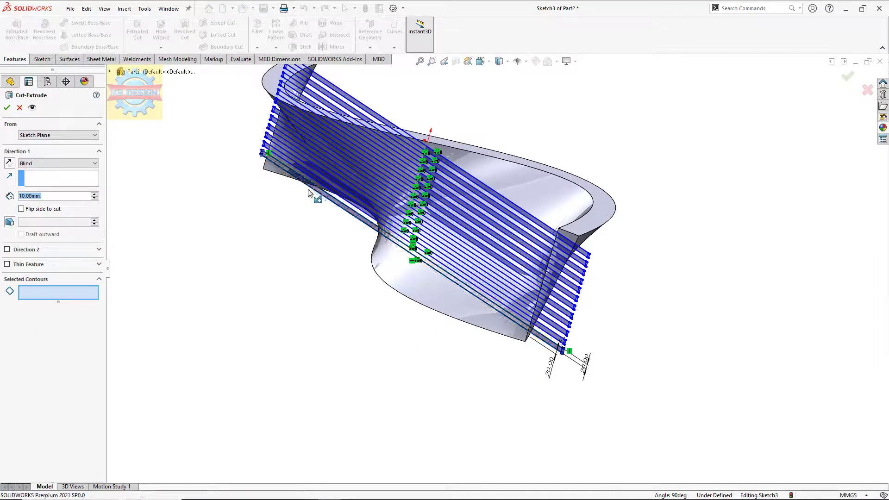
{"action": "key", "text": "Escape"}
Step: Undo the strip pattern, viewing the sketch plane straight on
{"action": "key", "text": "ctrl+8"}
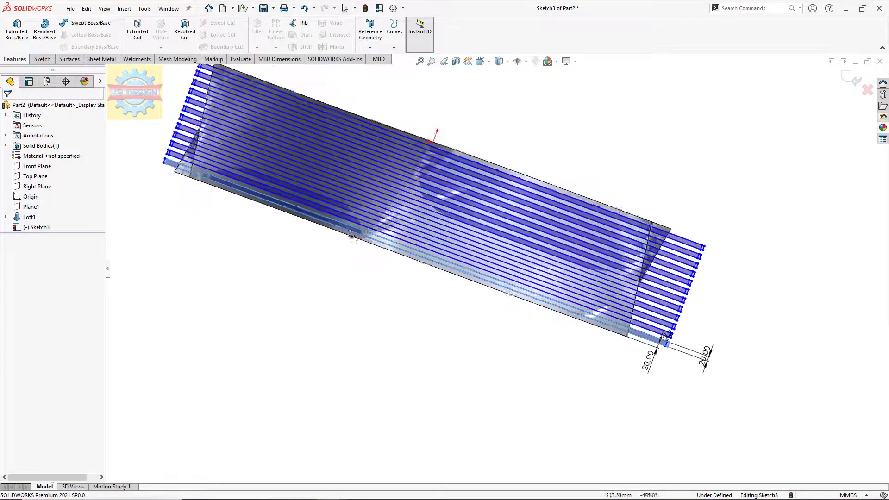
{"action": "scroll", "coordinate": [238, 185], "scroll_direction": "down", "scroll_amount": 3}
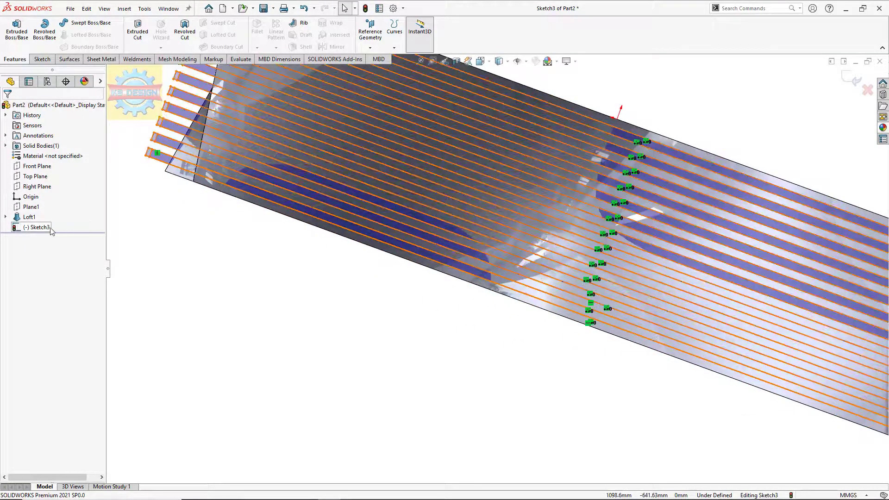
{"action": "key", "text": "ctrl+z"}
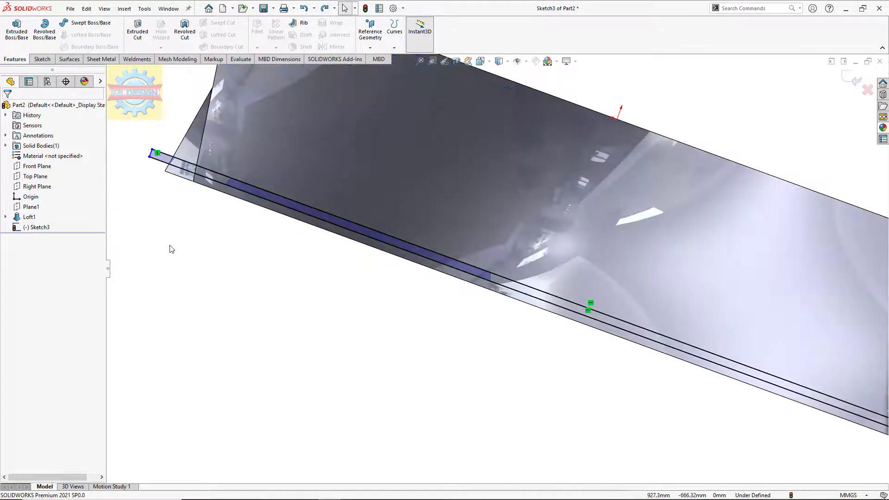
{"action": "key", "text": "ctrl+8"}
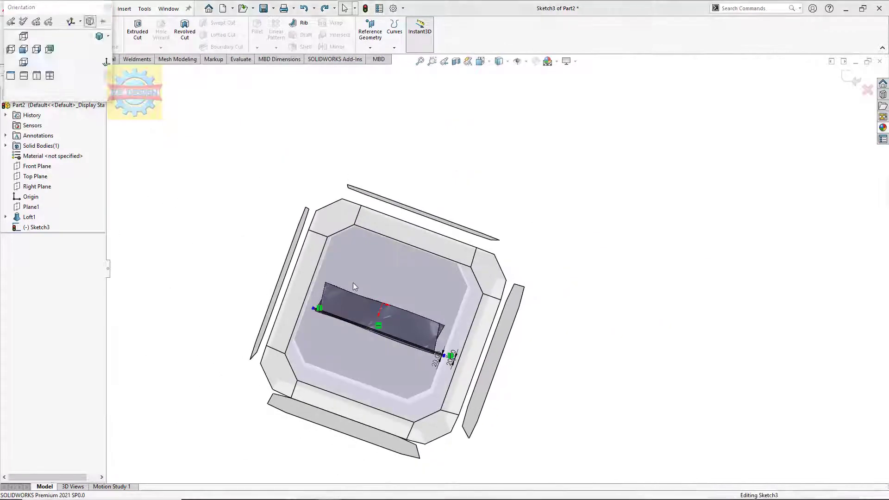
Step: Start a new linear sketch pattern with one horizontal copy and vertical copies added
{"action": "left_click", "coordinate": [42, 58]}
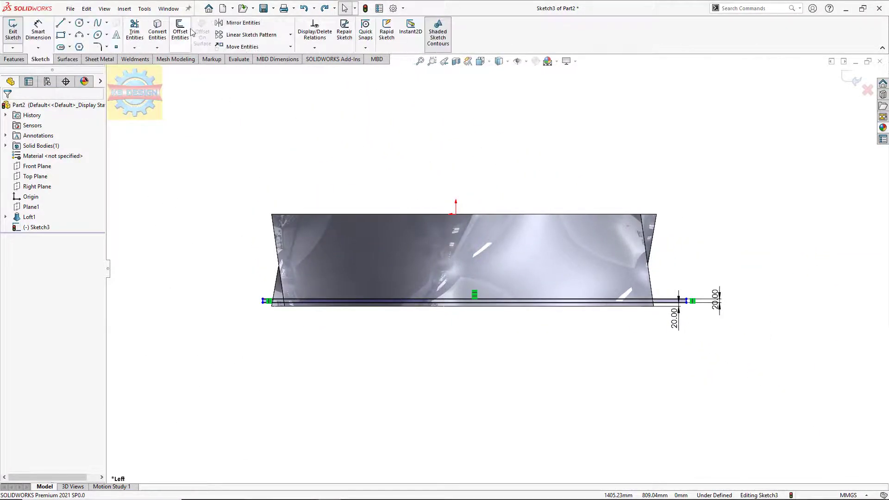
{"action": "left_click", "coordinate": [241, 35]}
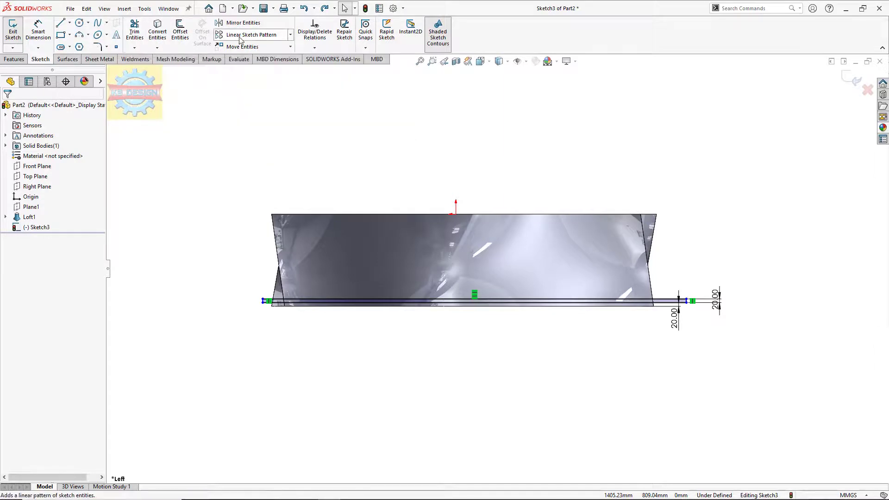
{"action": "scroll", "coordinate": [232, 251], "scroll_direction": "down", "scroll_amount": 3}
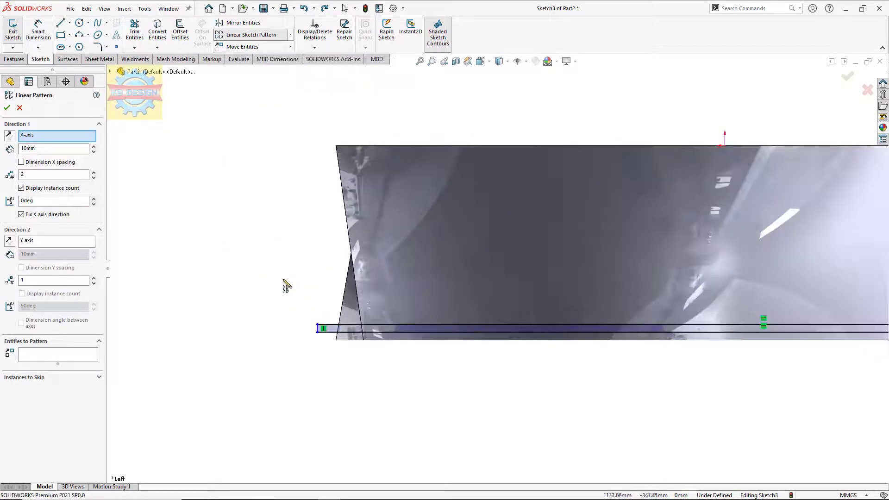
{"action": "left_click", "coordinate": [93, 177]}
{"action": "left_click", "coordinate": [94, 278]}
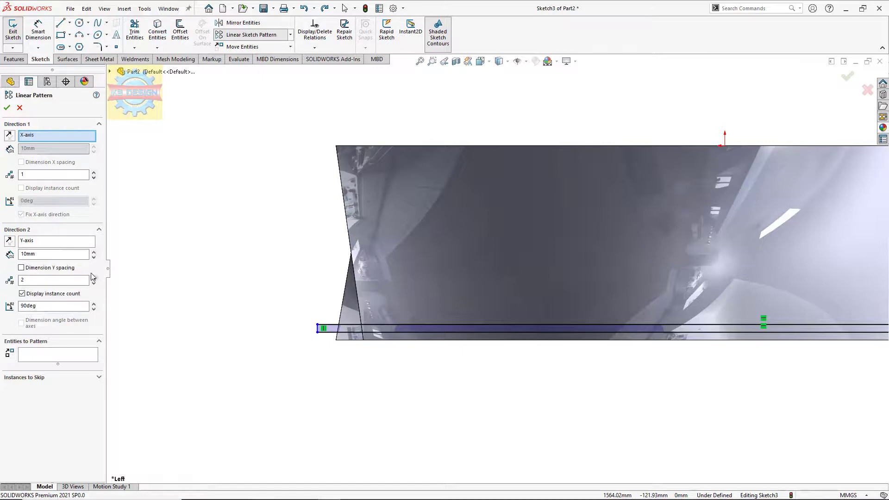
Step: Pattern the strip's four lines into 12 vertical instances and confirm
{"action": "left_click", "coordinate": [86, 355]}
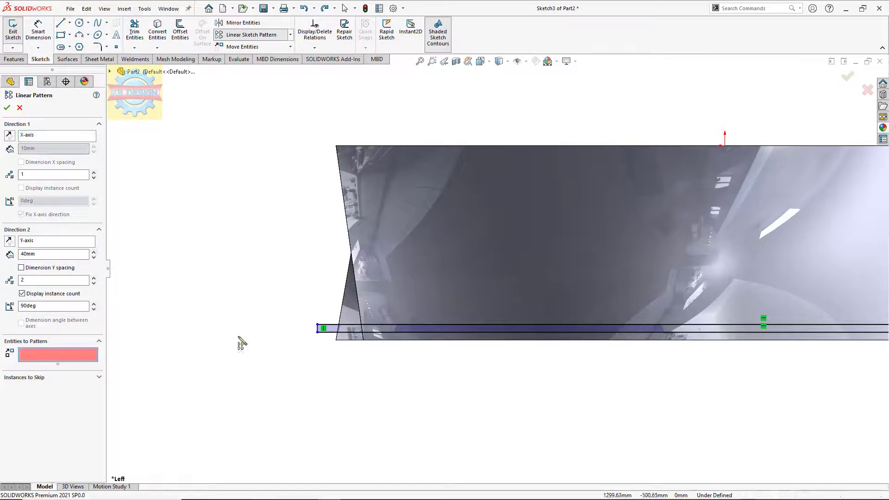
{"action": "left_click", "coordinate": [351, 332]}
{"action": "left_click_drag", "start_coordinate": [94, 278], "coordinate": [95, 280]}
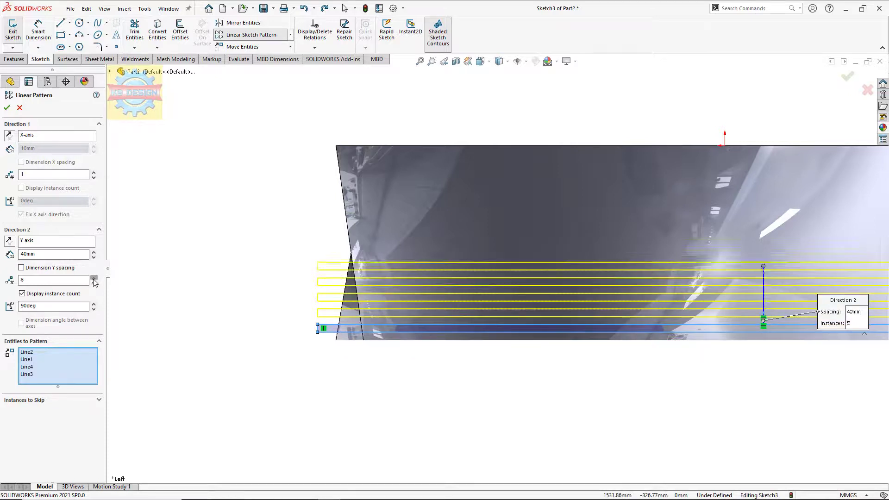
{"action": "left_click", "coordinate": [94, 279]}
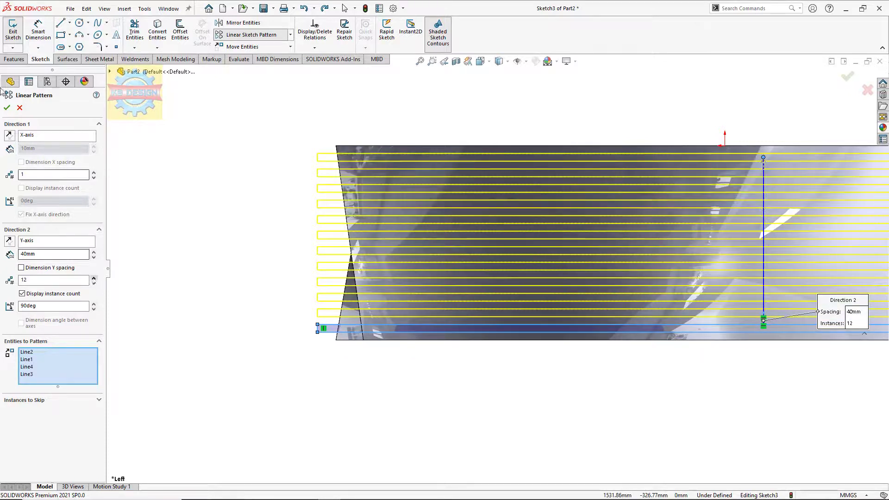
{"action": "left_click", "coordinate": [8, 108]}
{"action": "left_click", "coordinate": [12, 59]}
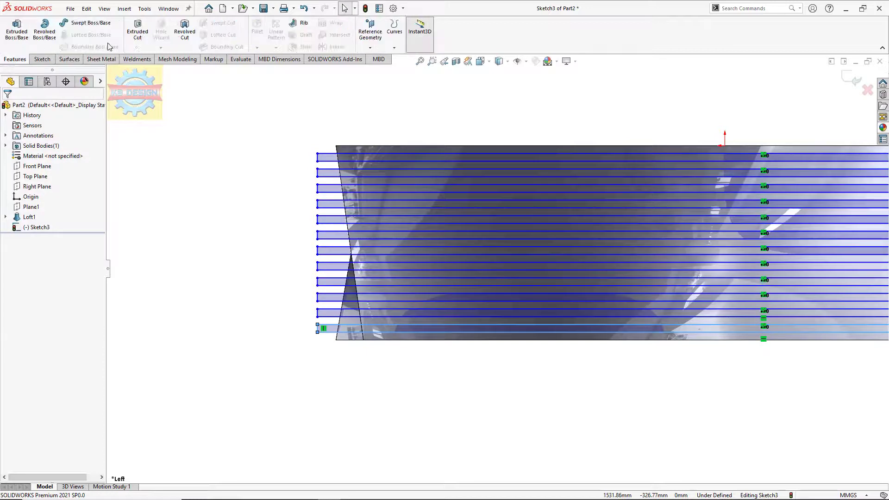
Step: Extrude-cut the strips Through All - Both, keeping all 13 rib bodies
{"action": "left_click", "coordinate": [138, 33]}
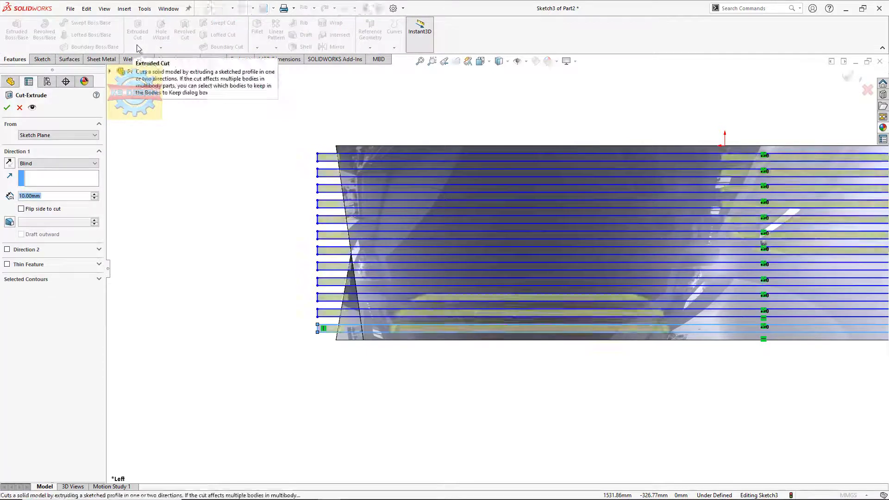
{"action": "left_click", "coordinate": [50, 165]}
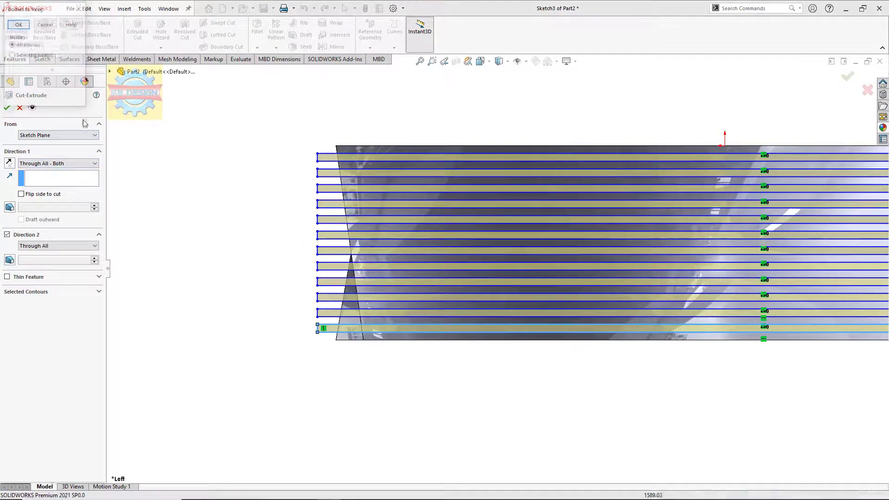
{"action": "left_click", "coordinate": [18, 24]}
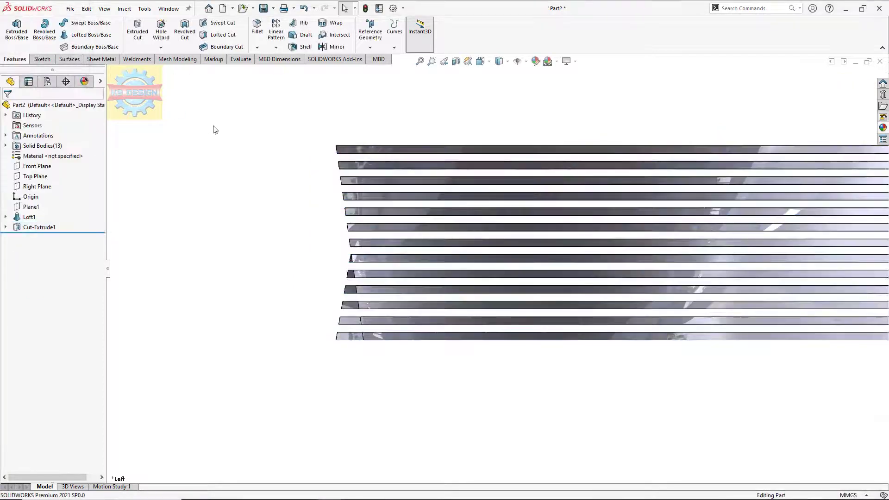
{"action": "middle_click_drag", "start_coordinate": [472, 173], "coordinate": [465, 240]}
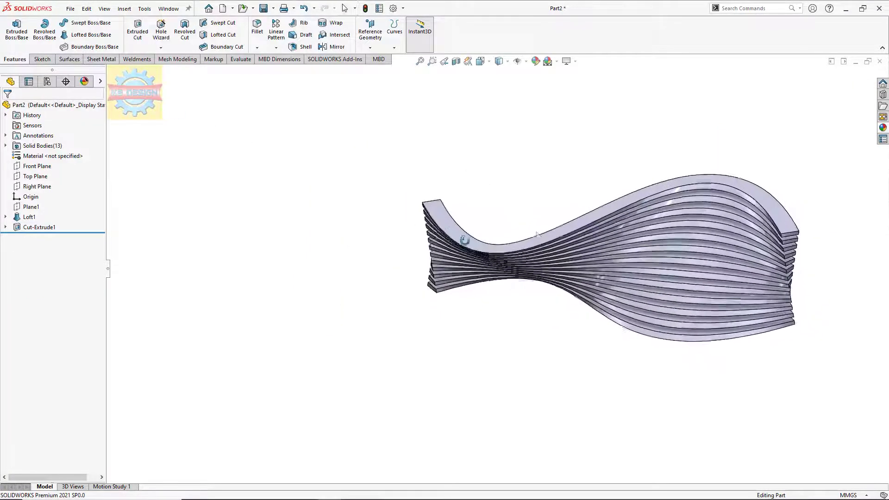
{"action": "left_click", "coordinate": [574, 230]}
Step: Sketch a construction centerline between the base's end corners on its top face
{"action": "left_click", "coordinate": [614, 200]}
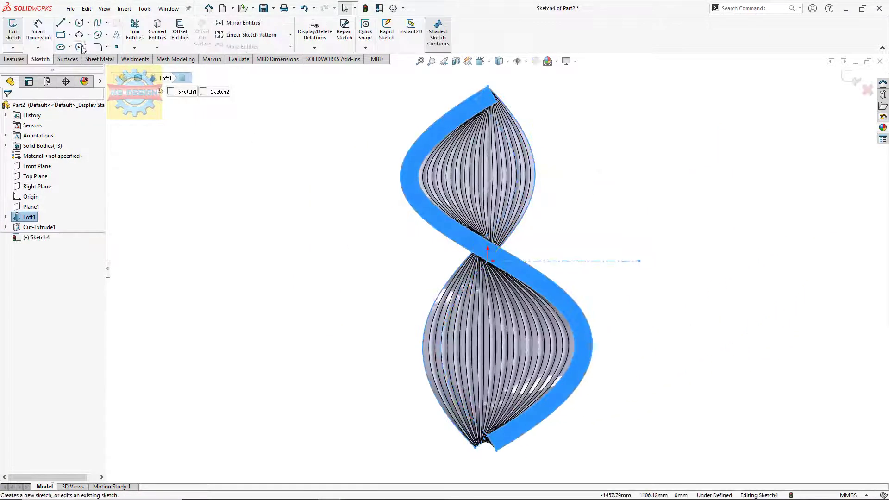
{"action": "left_click", "coordinate": [71, 23]}
{"action": "left_click", "coordinate": [86, 44]}
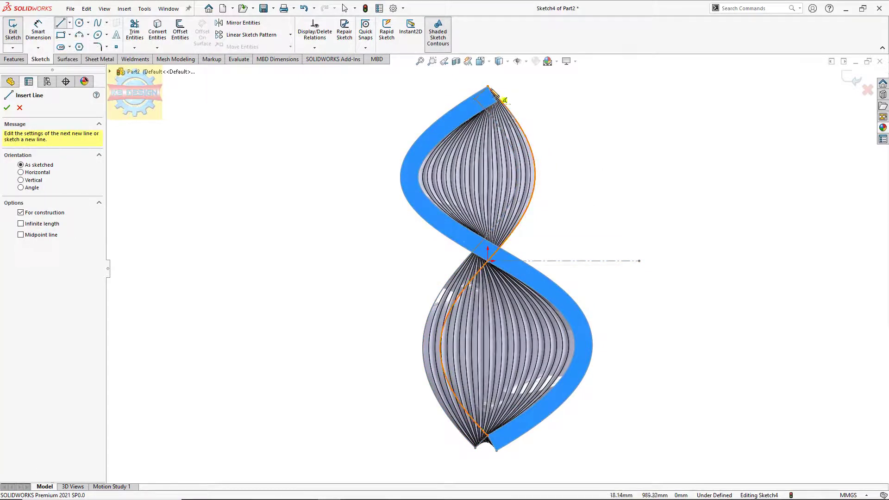
{"action": "left_click", "coordinate": [490, 88]}
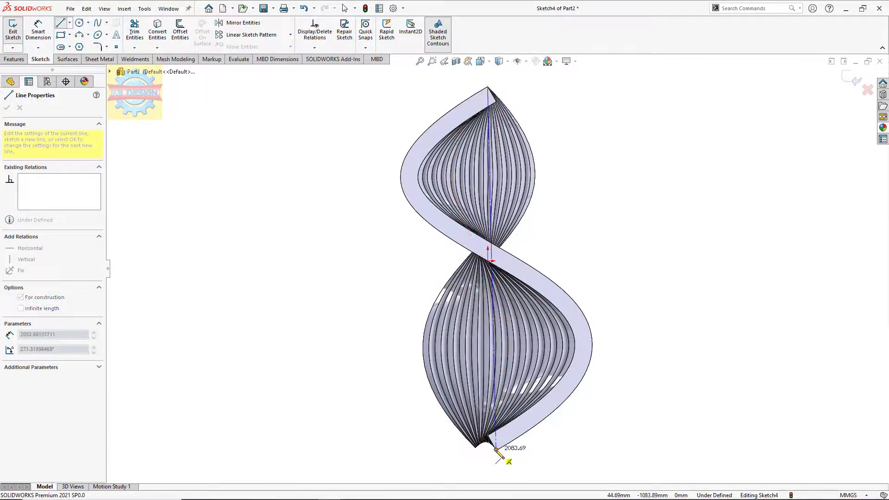
{"action": "left_click", "coordinate": [496, 450]}
{"action": "key", "text": "Escape"}
Step: Draw a circle at the centre and dimension it to 2200 mm diameter
{"action": "left_click", "coordinate": [80, 23]}
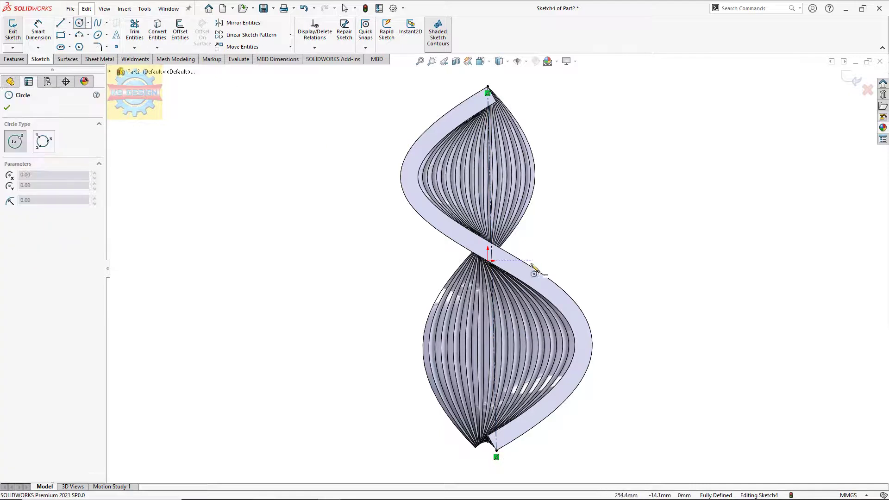
{"action": "left_click", "coordinate": [493, 268]}
{"action": "left_click", "coordinate": [334, 156]}
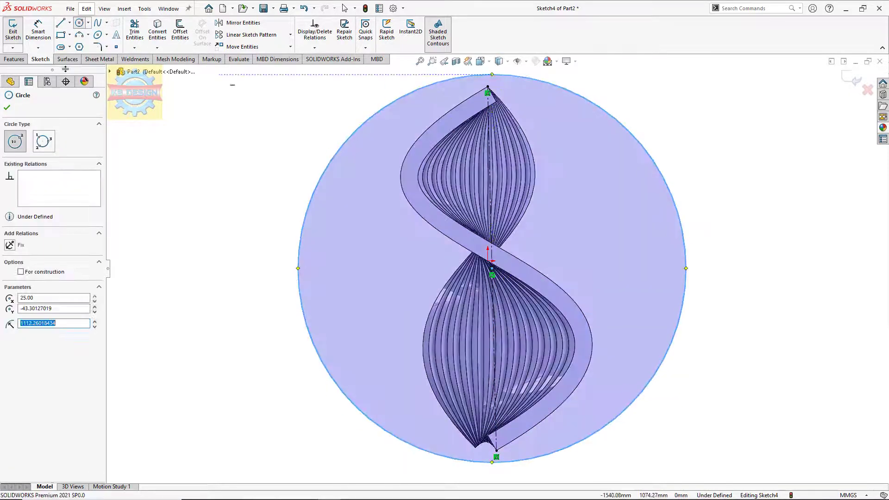
{"action": "left_click", "coordinate": [46, 42]}
{"action": "left_click", "coordinate": [302, 235]}
{"action": "left_click", "coordinate": [286, 242]}
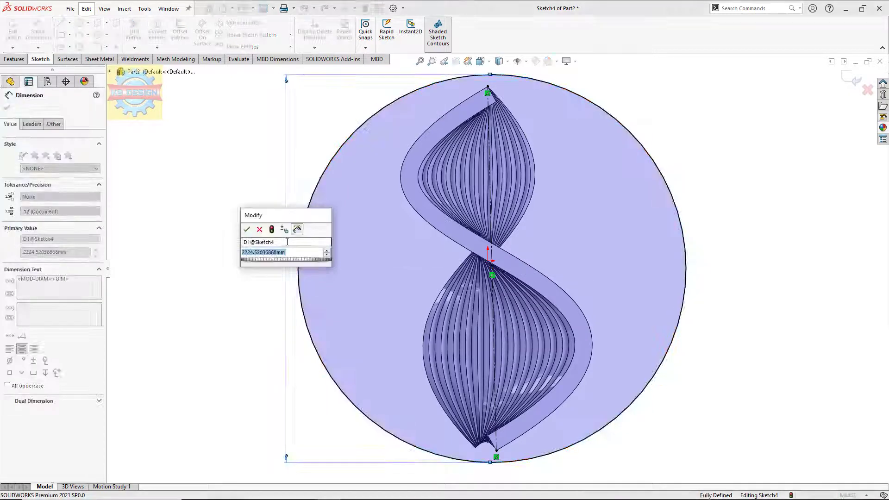
{"action": "type", "text": "20"}
{"action": "key", "text": "Return"}
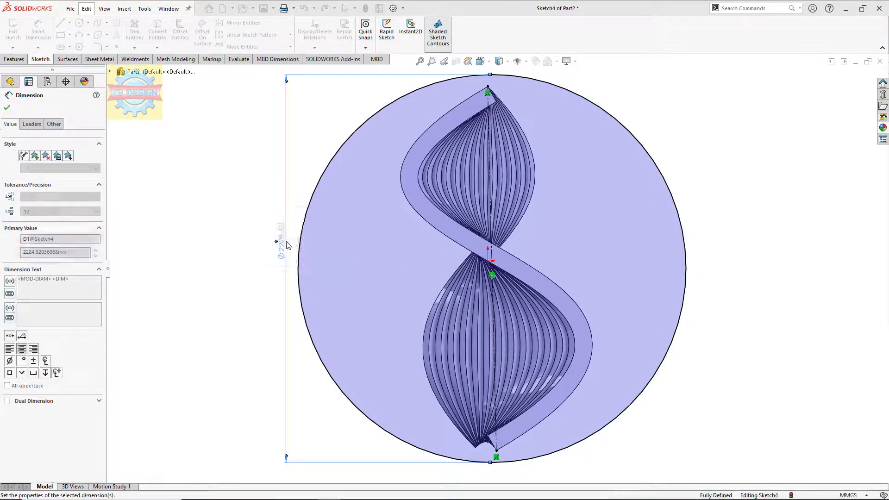
Step: Extrude the circle 10 mm into the tabletop disc
{"action": "left_click", "coordinate": [15, 59]}
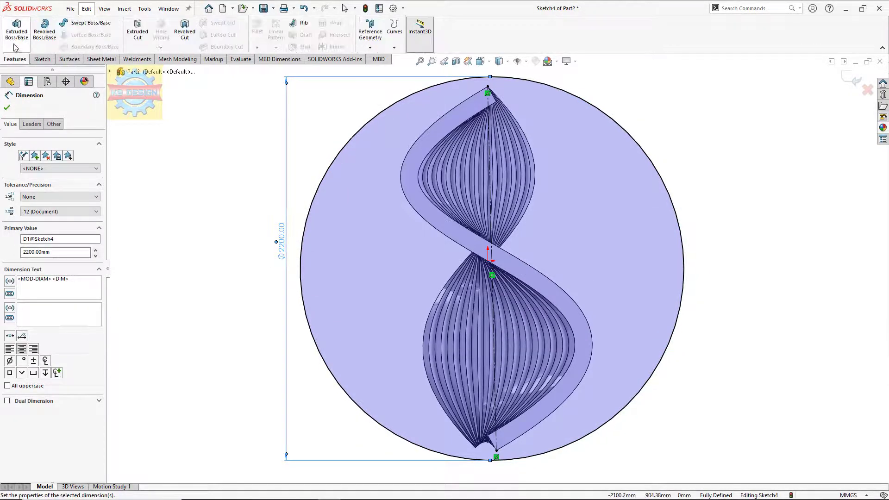
{"action": "left_click", "coordinate": [17, 30]}
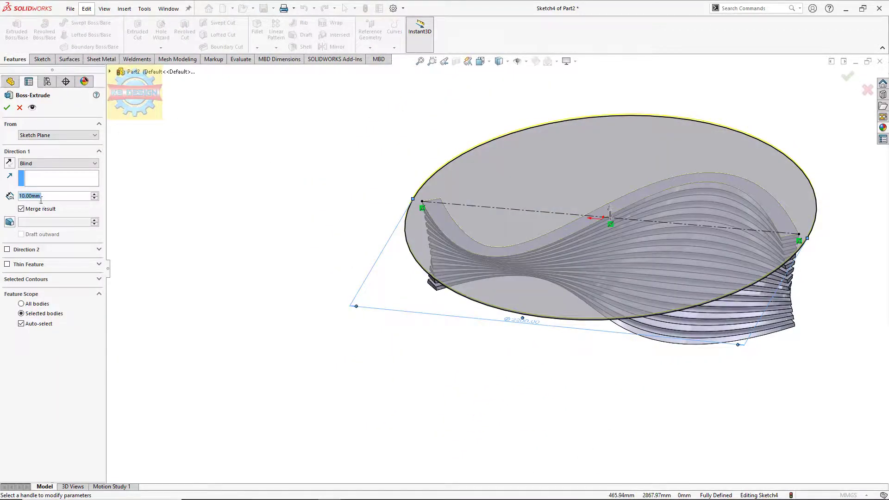
{"action": "left_click", "coordinate": [7, 107]}
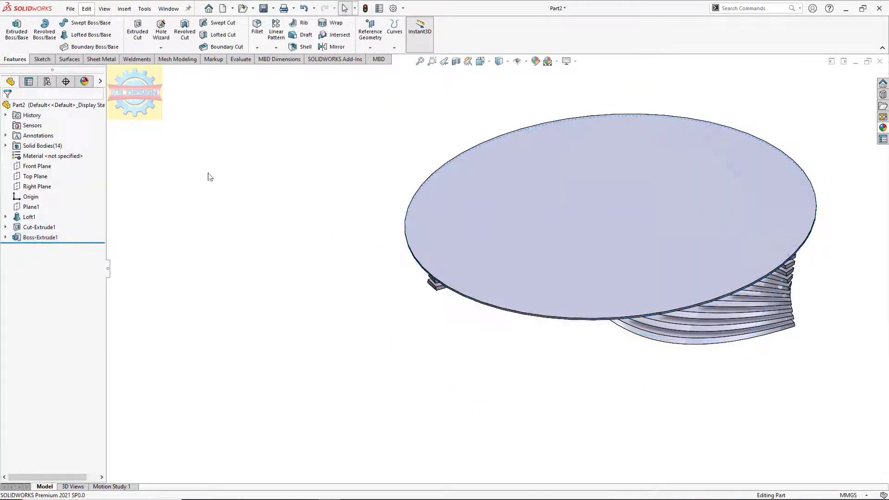
{"action": "left_click", "coordinate": [5, 146]}
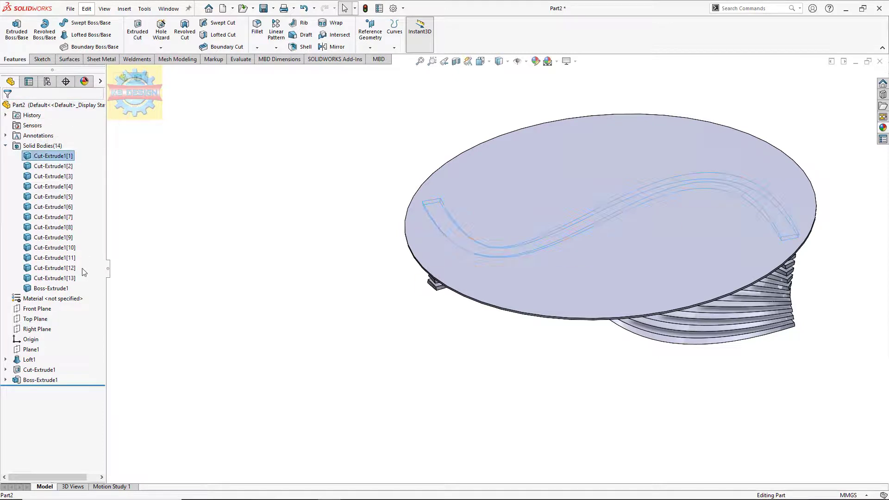
Step: Apply the polished beech wood appearance to all 13 rib bodies
{"action": "left_click", "coordinate": [72, 278], "text": "shift"}
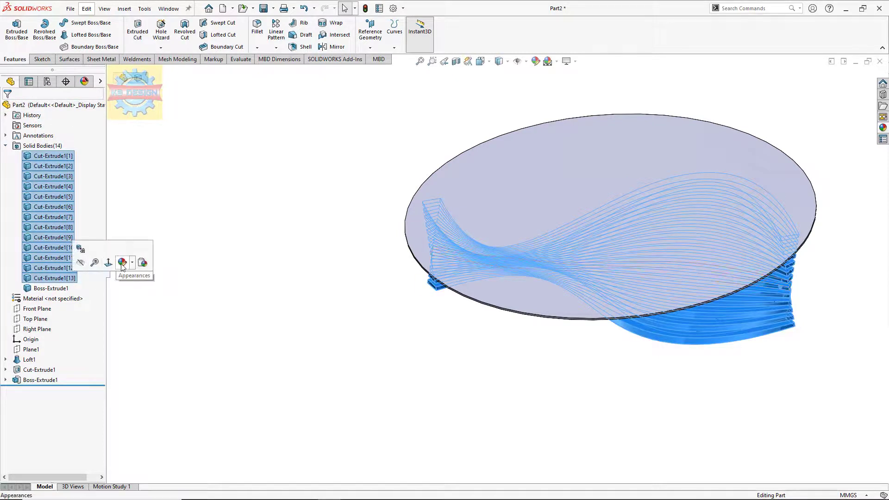
{"action": "left_click", "coordinate": [123, 263]}
{"action": "left_click", "coordinate": [148, 291]}
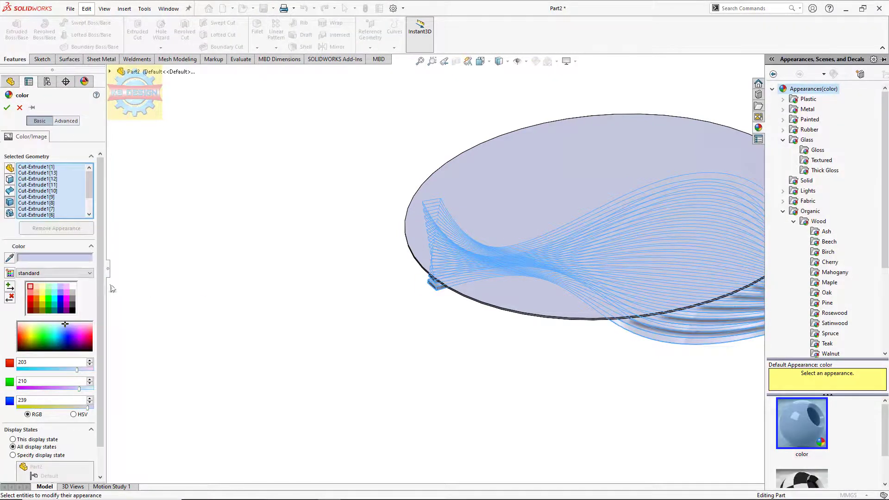
{"action": "left_click", "coordinate": [818, 222]}
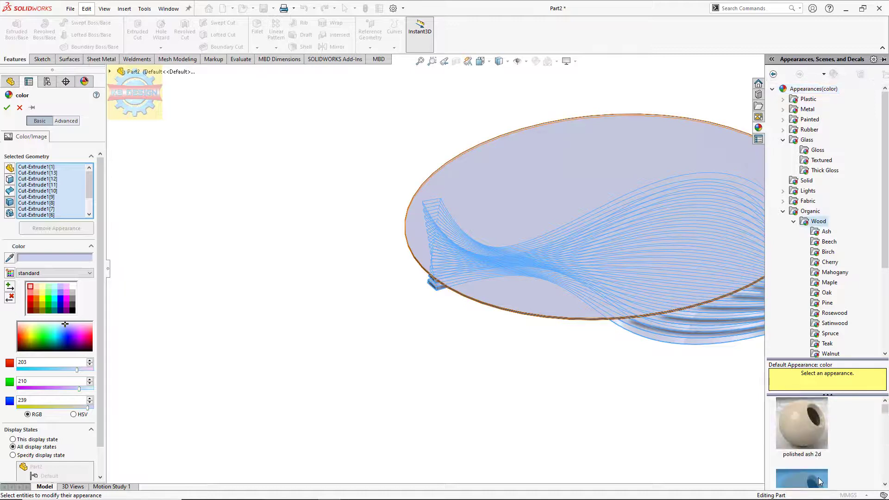
{"action": "left_click", "coordinate": [802, 456]}
{"action": "left_click", "coordinate": [18, 108]}
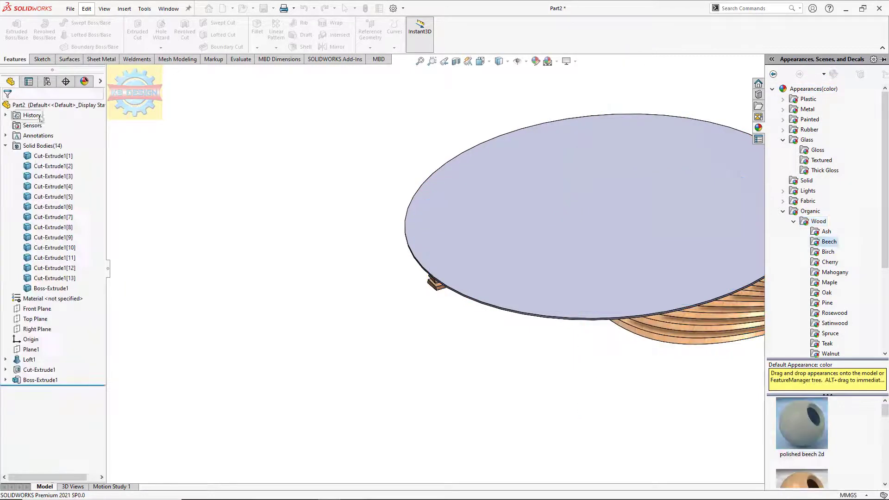
Step: Apply the clear glass appearance to the tabletop disc
{"action": "left_click", "coordinate": [494, 181]}
{"action": "left_click", "coordinate": [590, 139]}
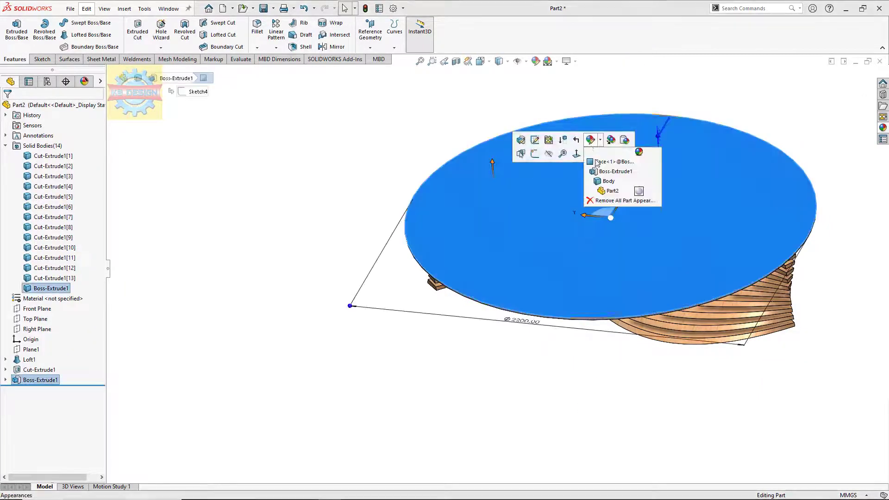
{"action": "left_click", "coordinate": [601, 183]}
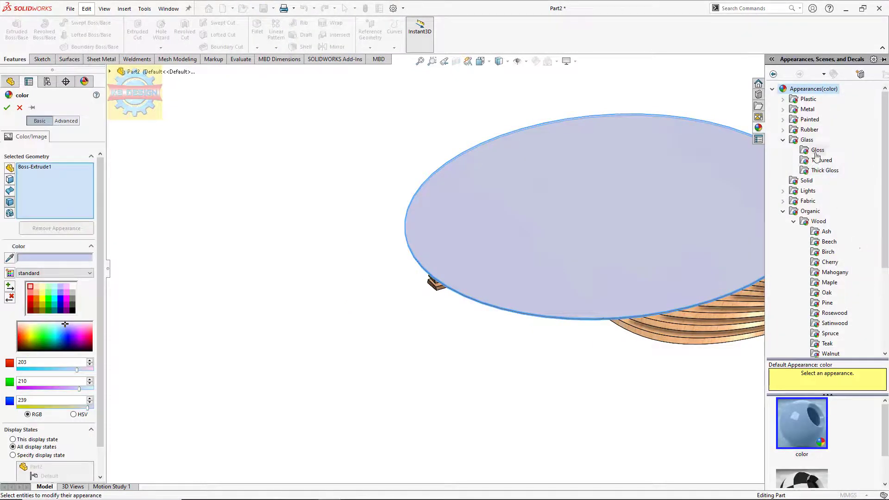
{"action": "left_click", "coordinate": [816, 153]}
{"action": "left_click", "coordinate": [811, 438]}
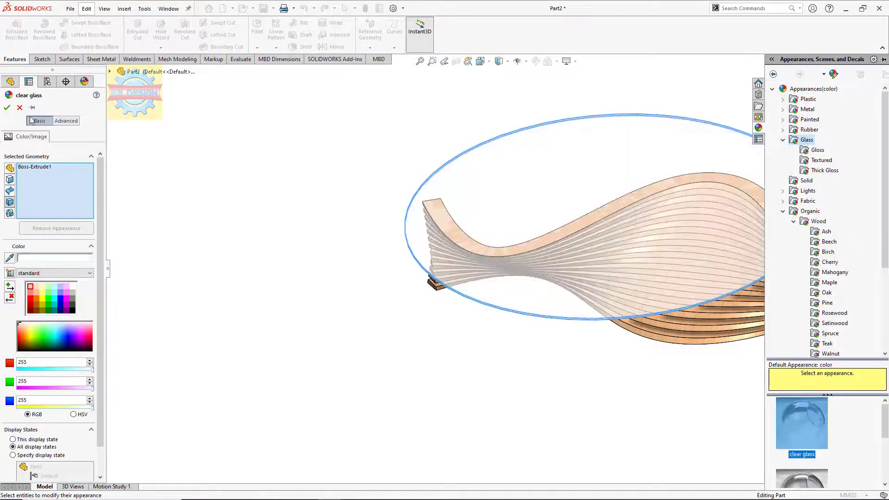
{"action": "left_click", "coordinate": [7, 107]}
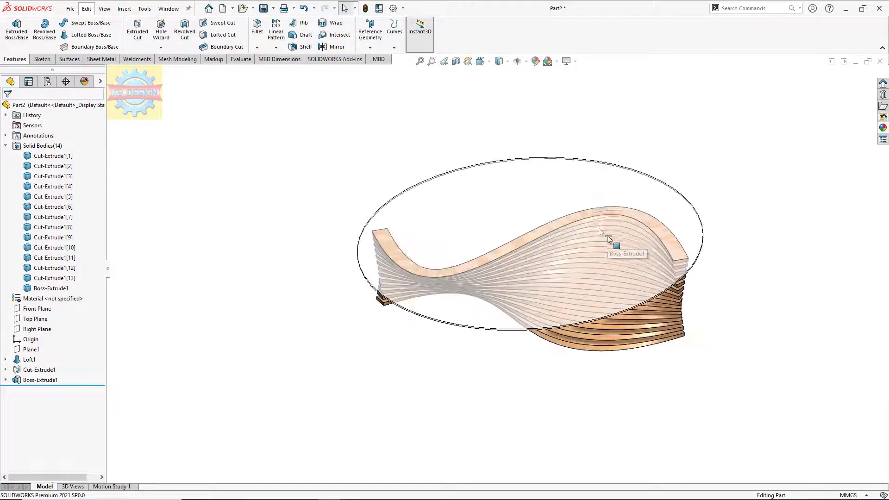
{"action": "mouse_move", "coordinate": [608, 239]}
{"action": "middle_mouse_down"}
{"action": "mouse_move", "coordinate": [606, 175]}
{"action": "mouse_move", "coordinate": [535, 213]}
{"action": "mouse_move", "coordinate": [552, 232]}
{"action": "middle_mouse_up"}
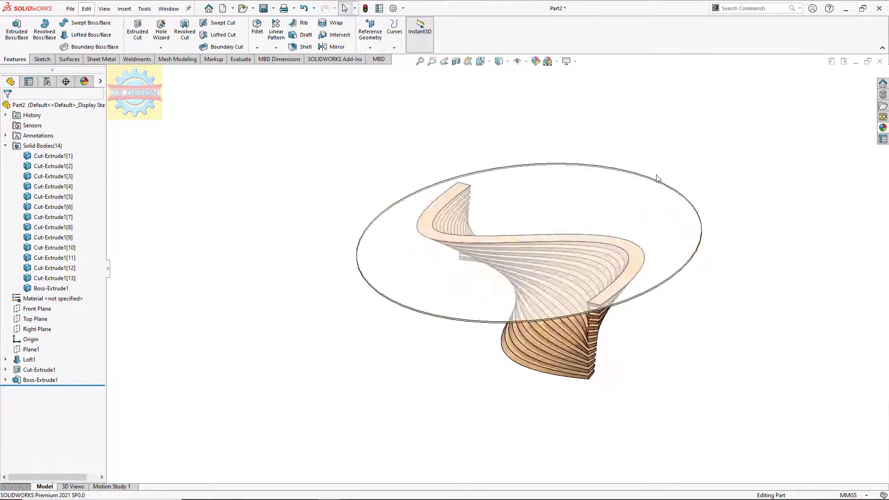